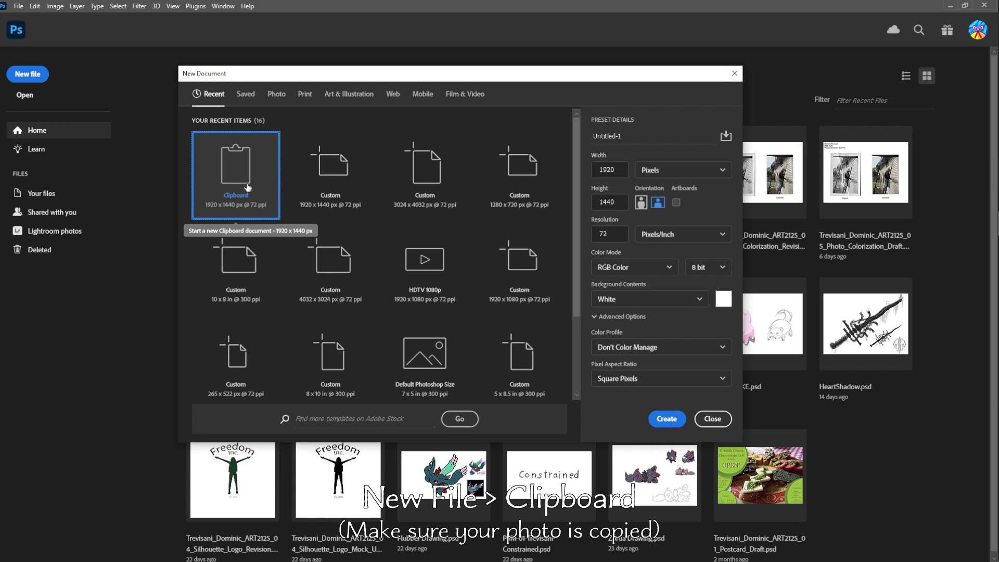
Create a 1920 x 1440 px, 72 ppi document from the Clipboard preset and paste the copied street photo into it.
click(667, 419)
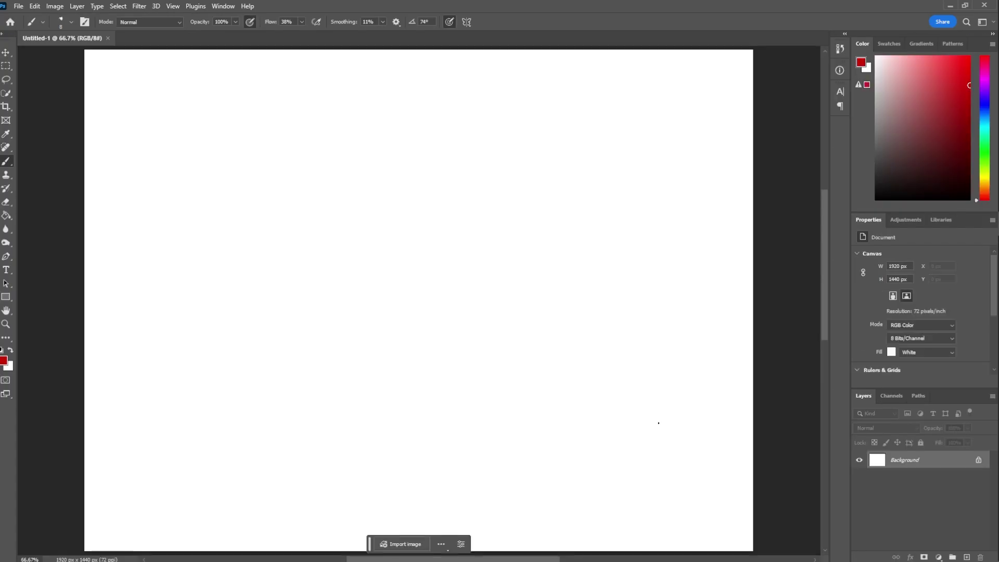
key(ctrl+minus)
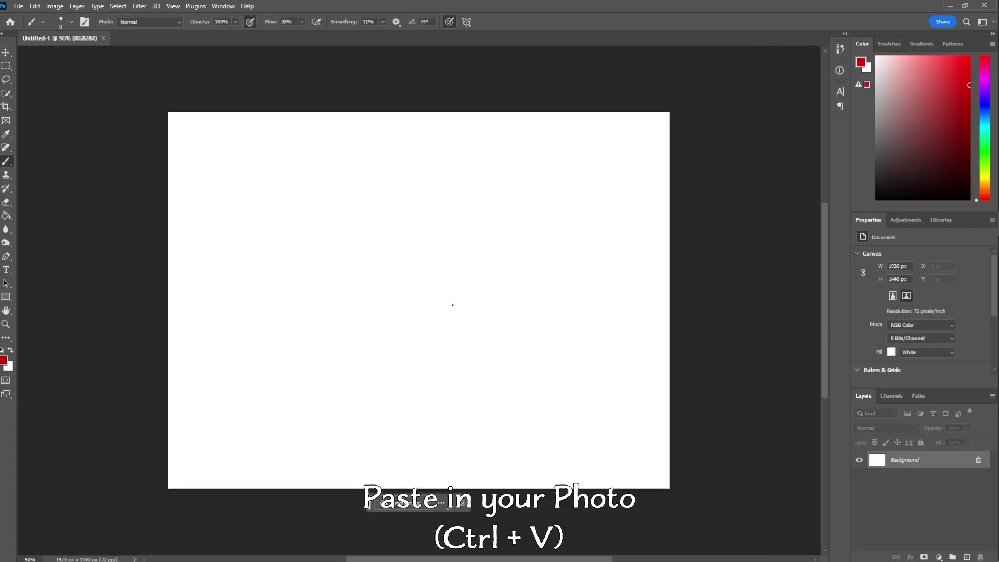
key(ctrl+v)
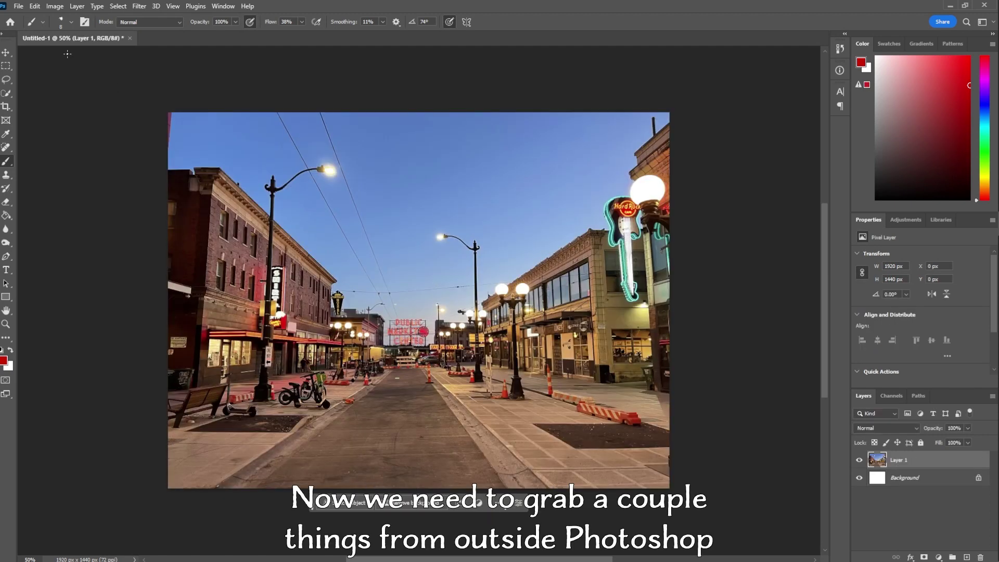
Open Adobe's Get More Brushes page from the brush picker options and go to the Watercolor brush pack.
click(71, 22)
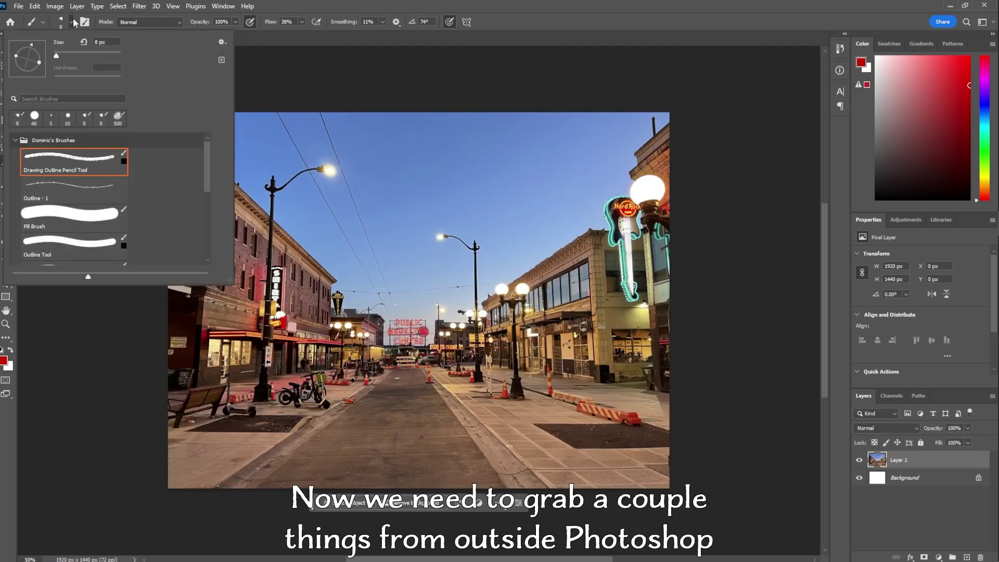
click(222, 43)
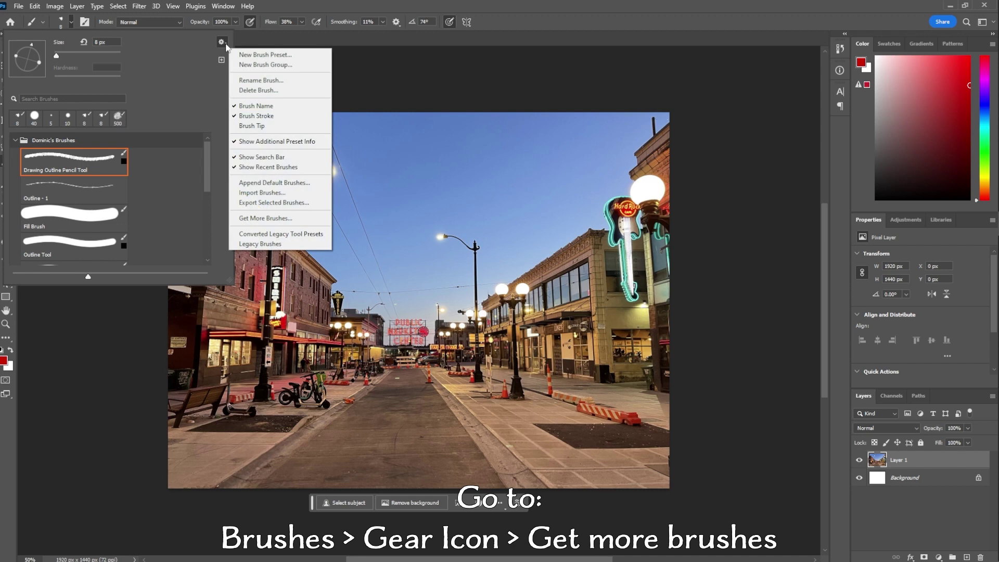
click(264, 219)
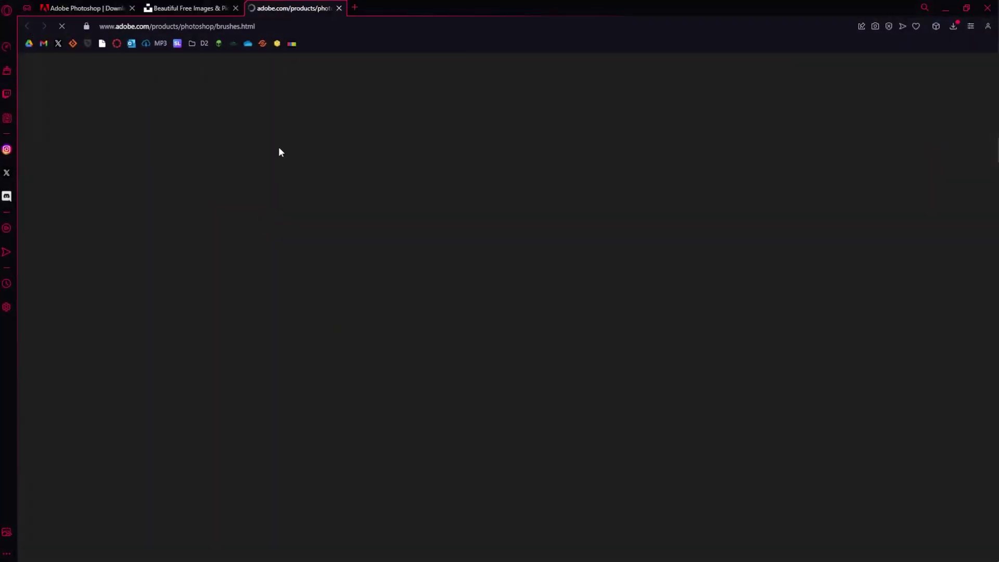
scroll(466, 317, down, 5)
scroll(466, 318, down, 2)
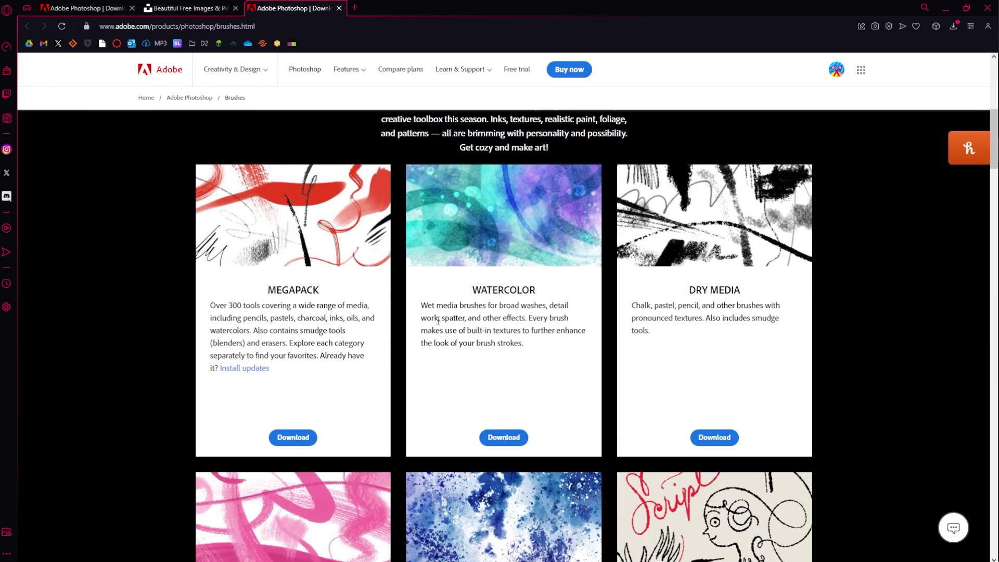
Switch to the Unsplash site and search it for "watercolor texture".
click(176, 4)
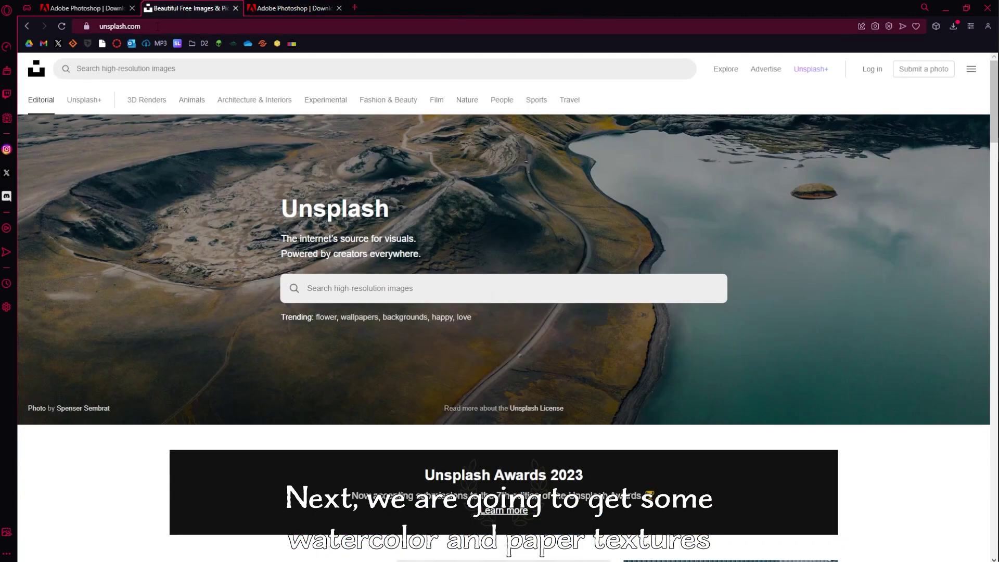
click(347, 282)
text(water color texture)
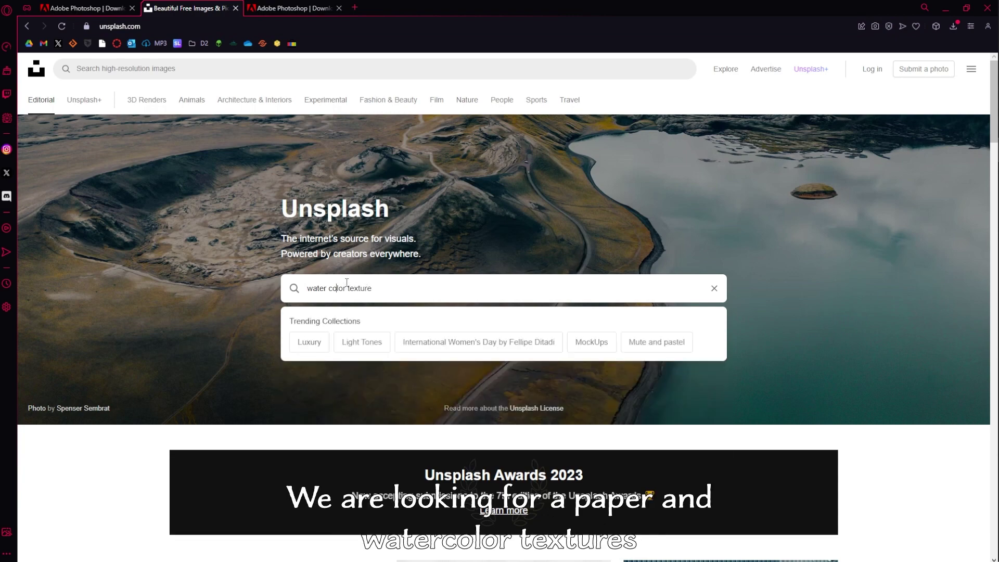
key(BackSpace)
key(Return)
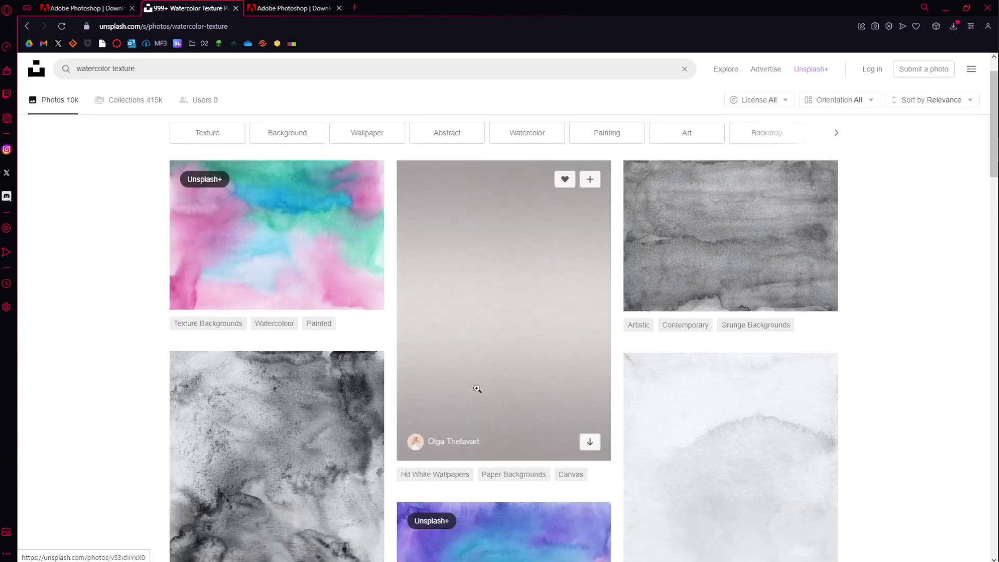
Browse the watercolor texture results and open the gray speckled texture for download.
scroll(477, 388, down, 3)
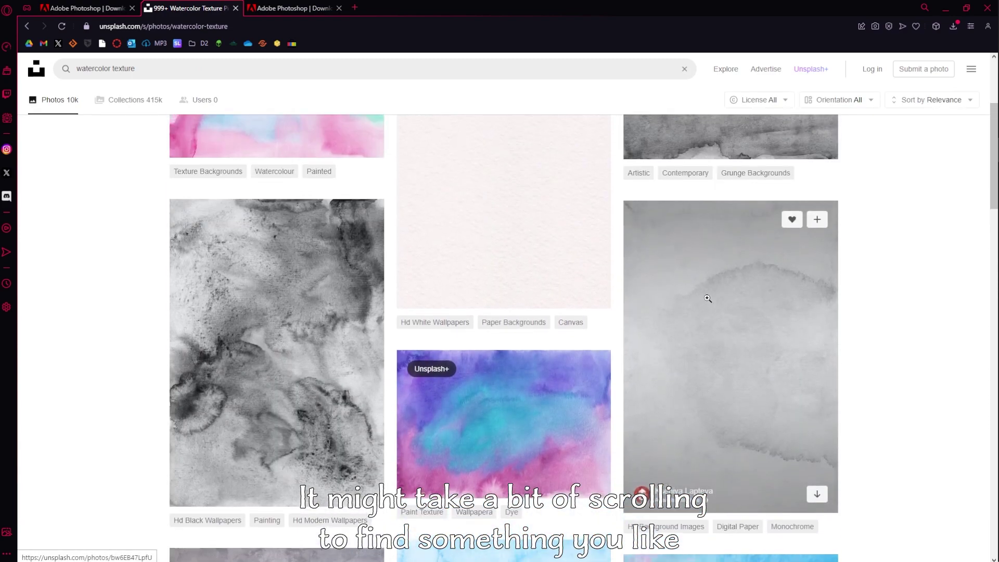
scroll(707, 299, up, 3)
scroll(709, 304, down, 7)
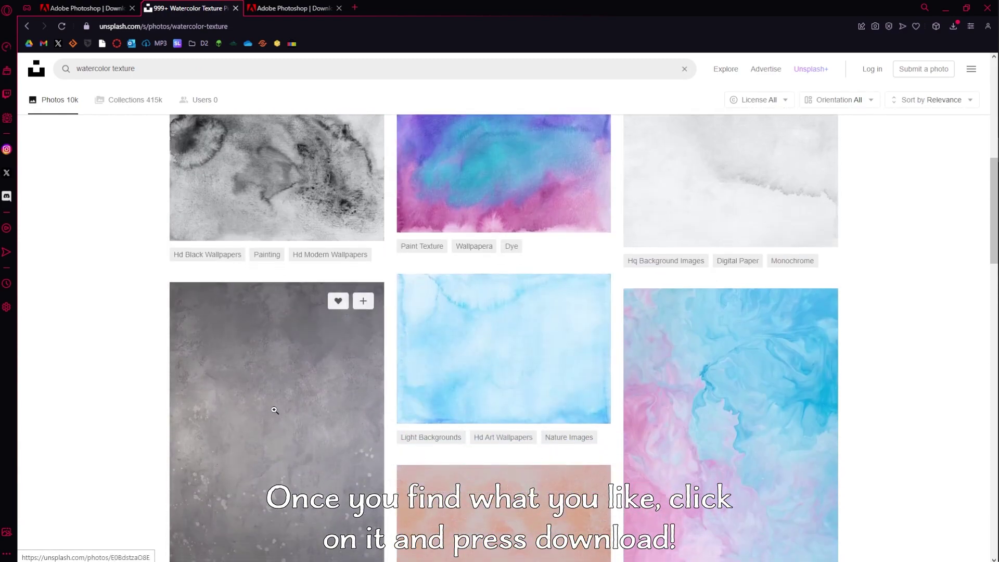
click(279, 394)
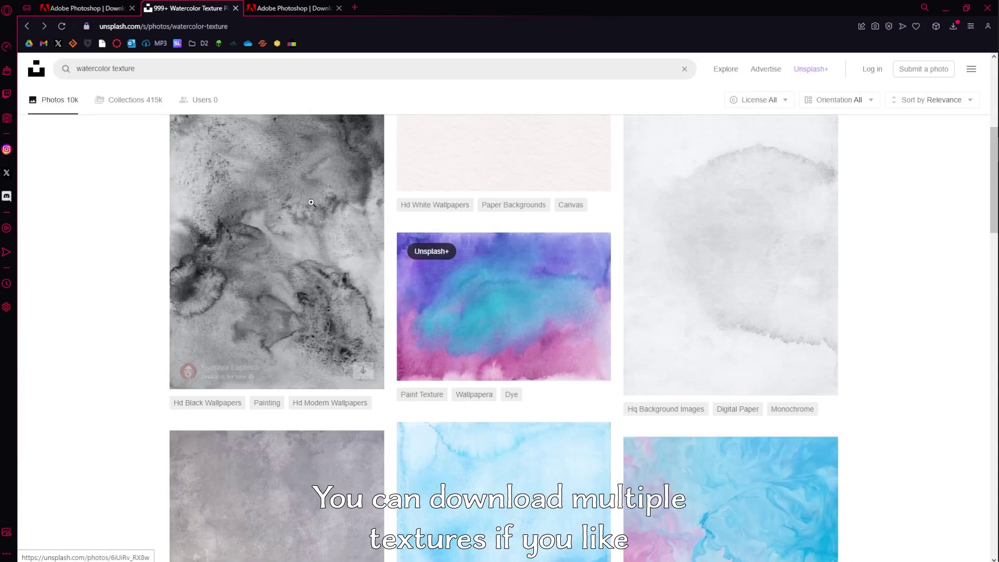
Search Unsplash for "paper texture" and look through the results for a suitable paper image.
scroll(312, 203, up, 1)
click(273, 70)
triple_click(272, 69)
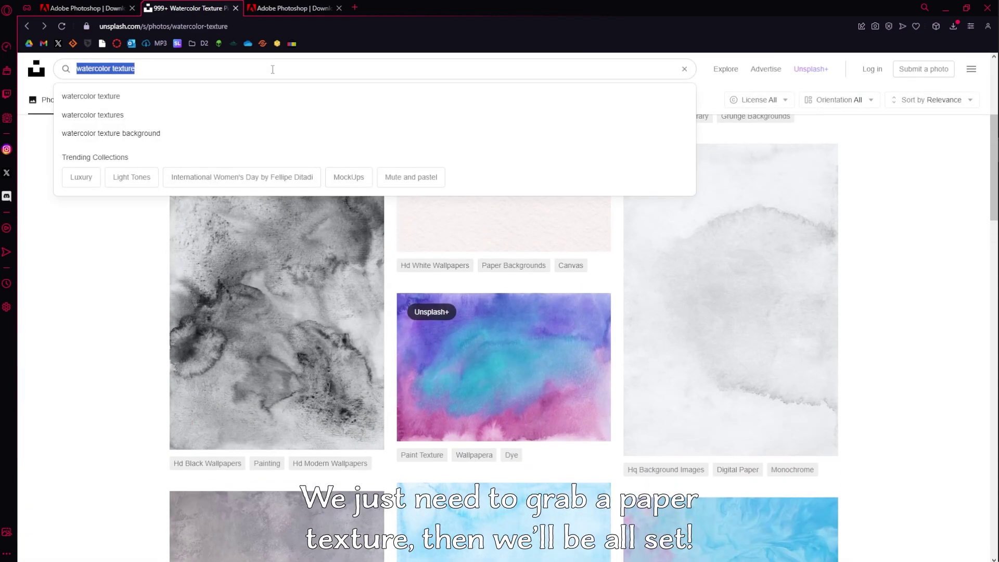
text(paper textu)
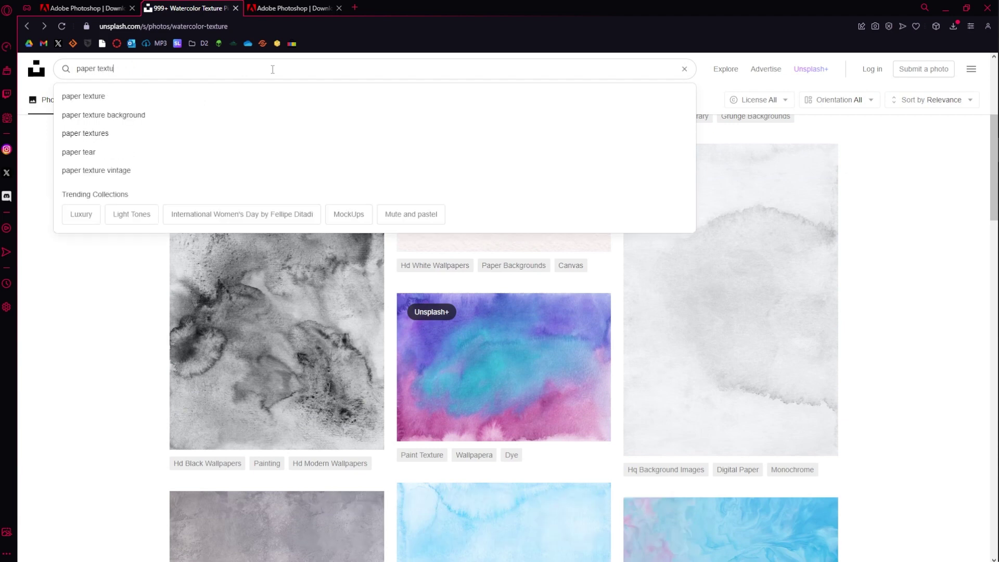
text(re)
key(Return)
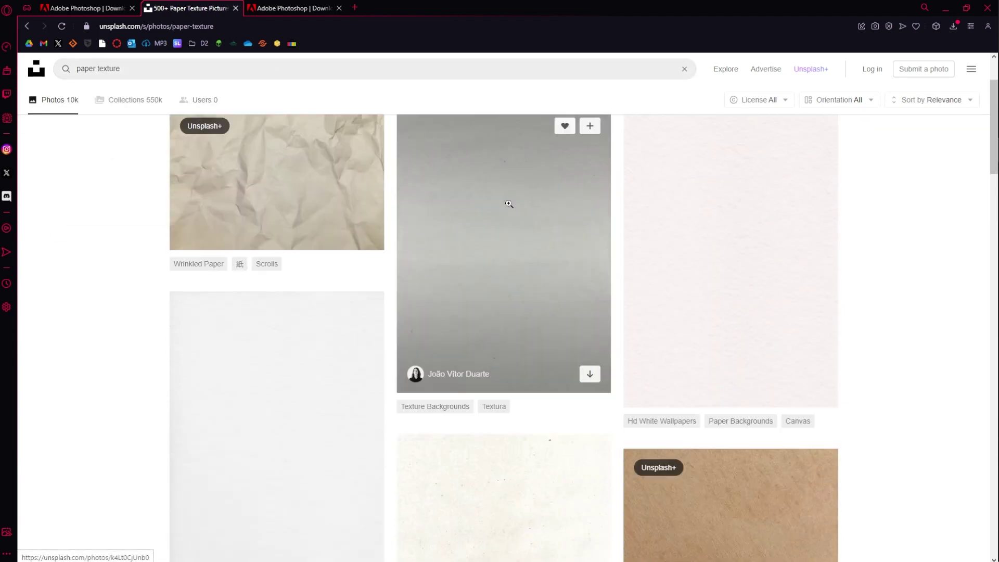
scroll(509, 204, down, 2)
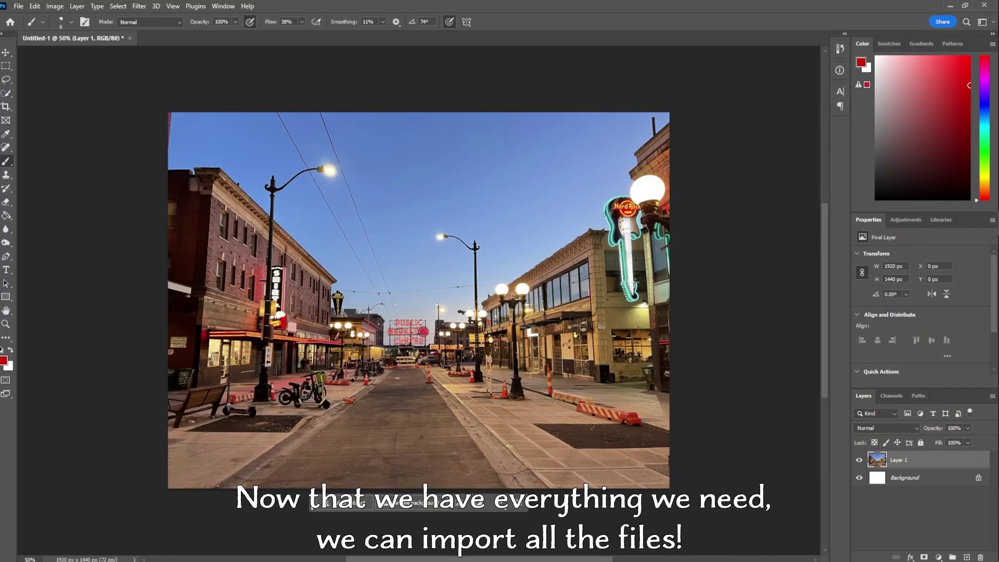
Import the watercolor brush file from the Midterm folder into Photoshop and locate its group at the end of the brush library.
click(982, 125)
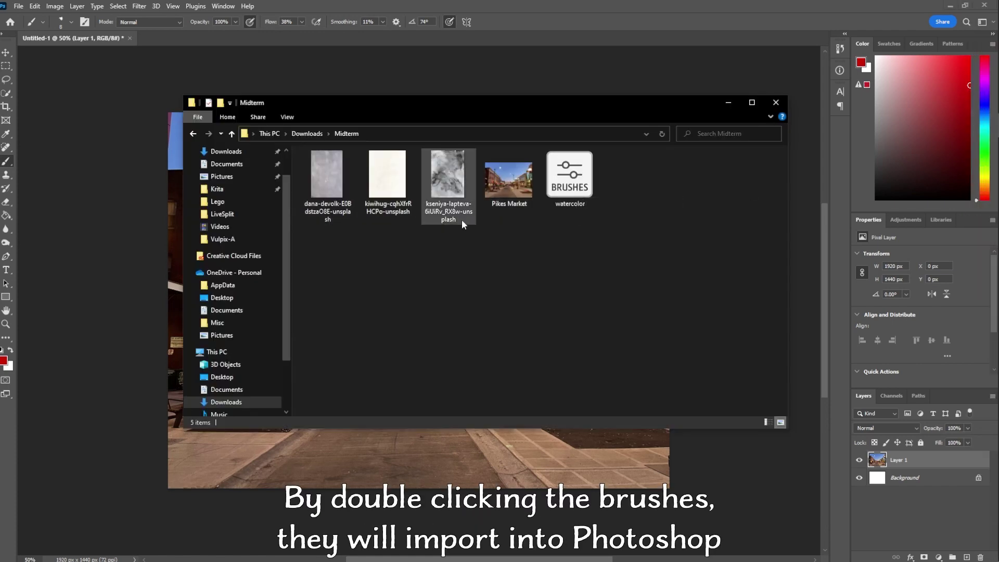
click(88, 22)
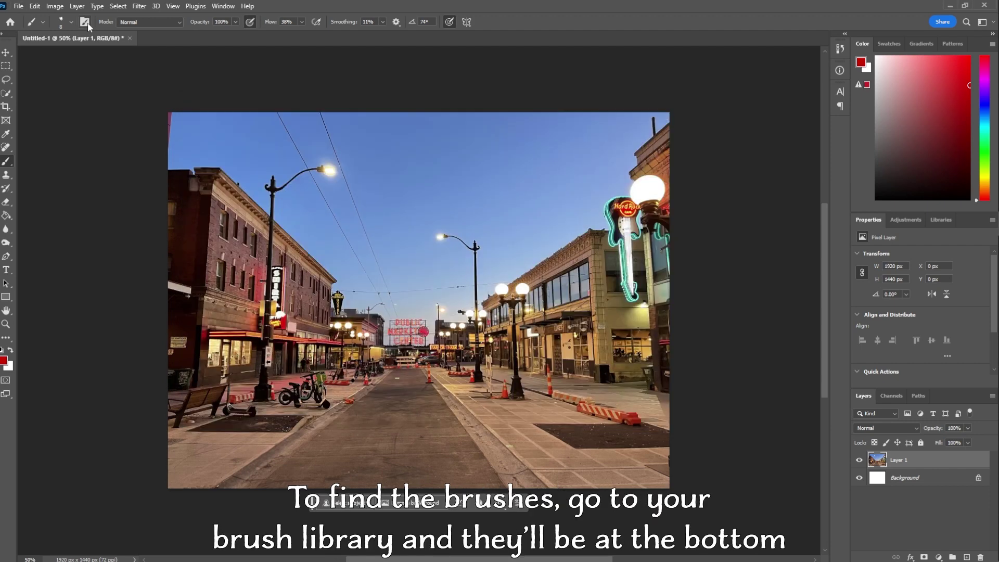
click(87, 23)
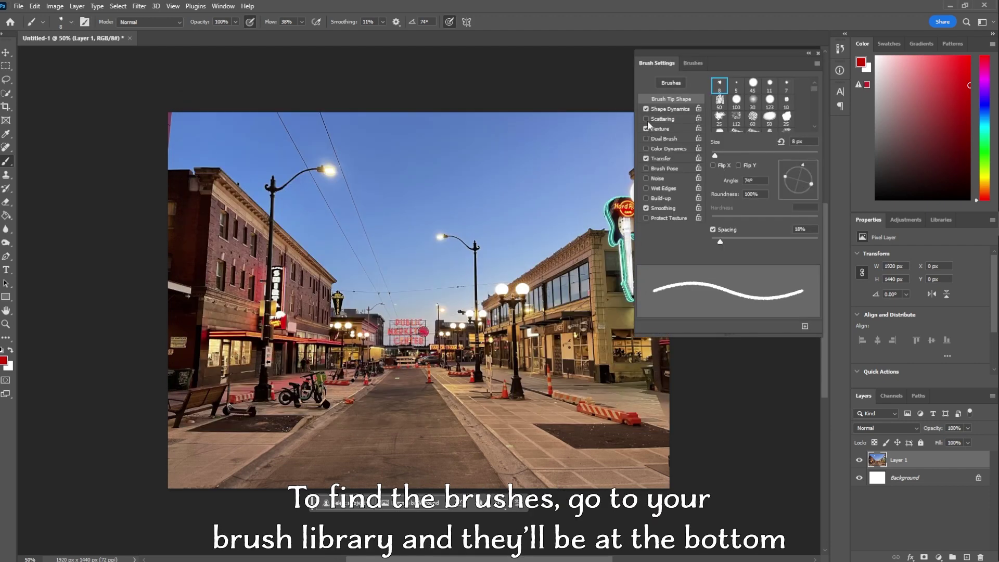
click(692, 63)
scroll(686, 172, down, 5)
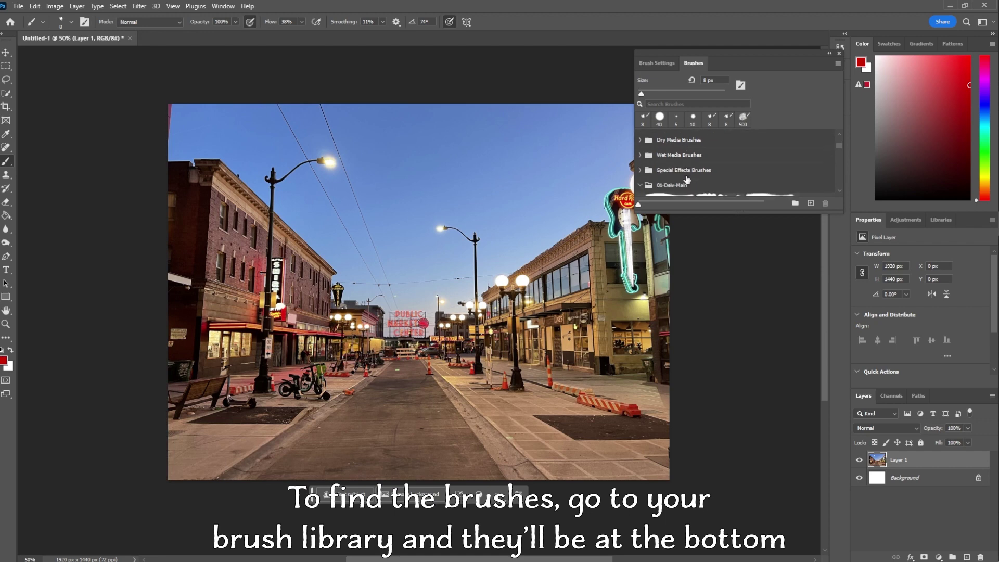
scroll(686, 172, down, 3)
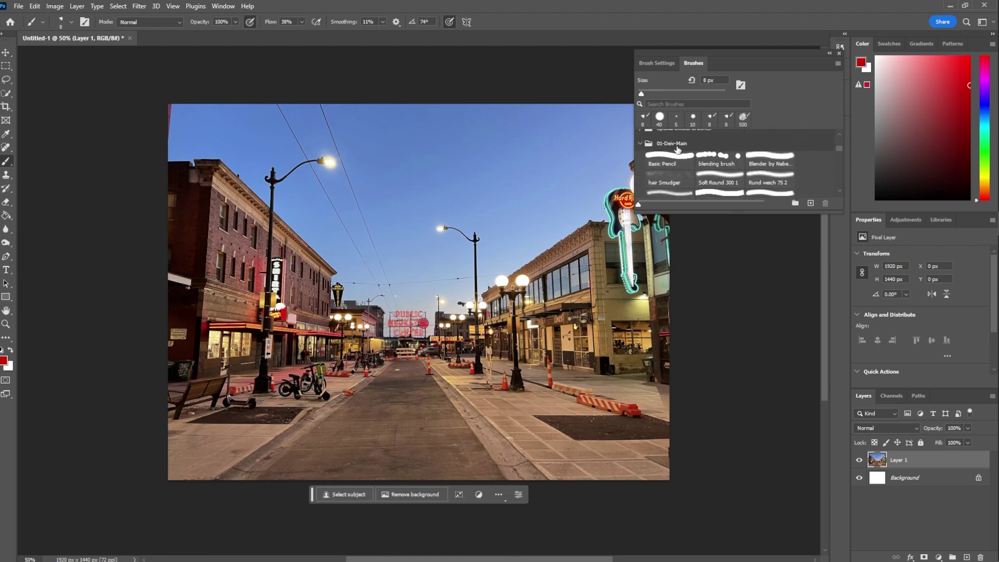
click(641, 144)
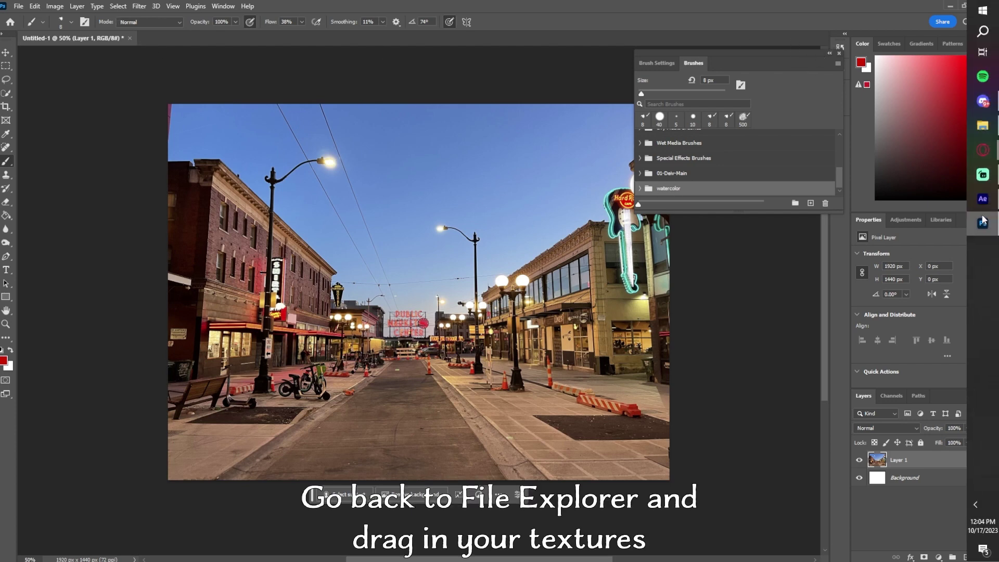
Place the three texture images from the Midterm folder into the photo document and collapse the brush library.
click(983, 125)
drag(469, 251, 531, 461)
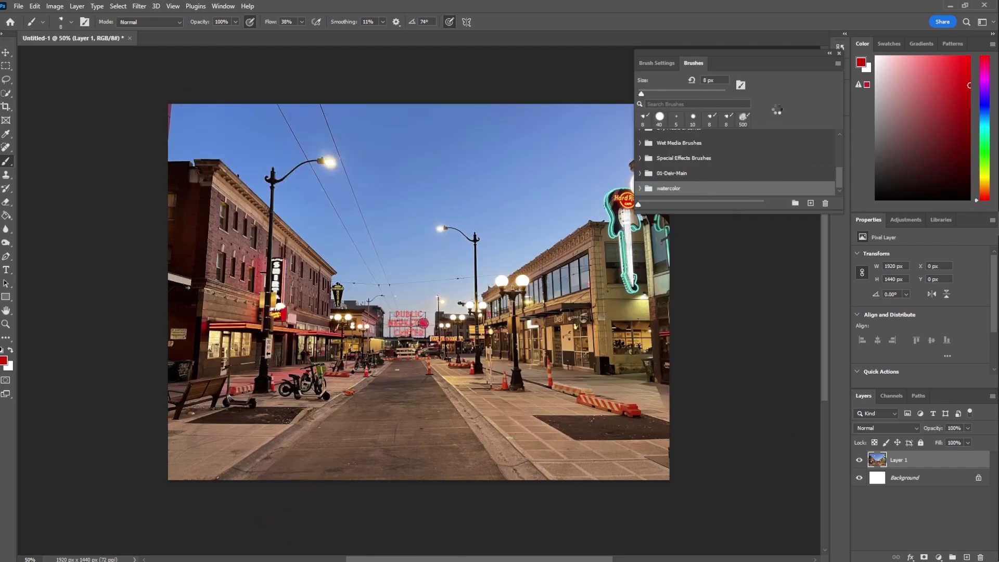
click(829, 53)
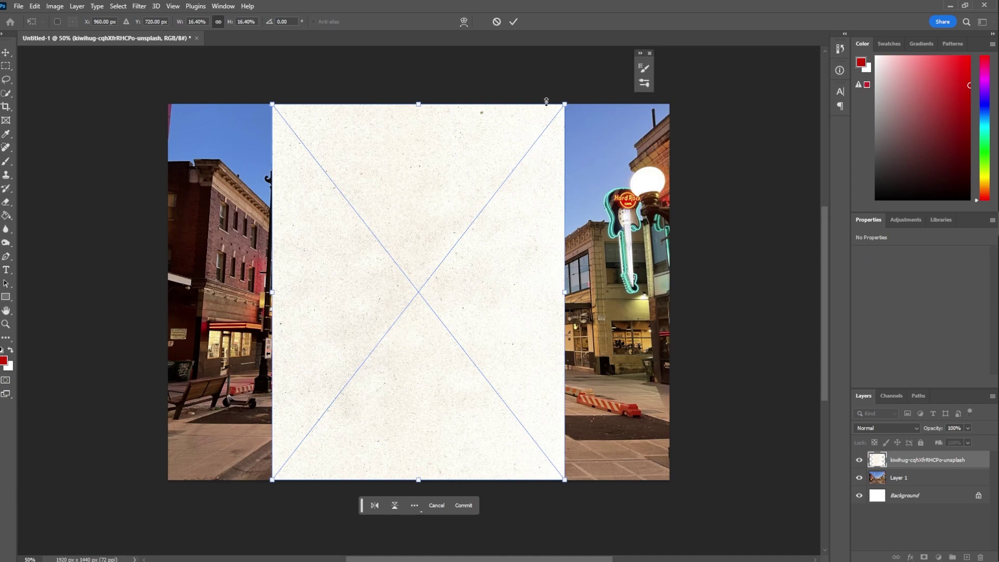
Rotate the placed paper texture 90° and enlarge it to about 2010 x 1565 px so it covers the canvas.
drag(575, 86, 610, 425)
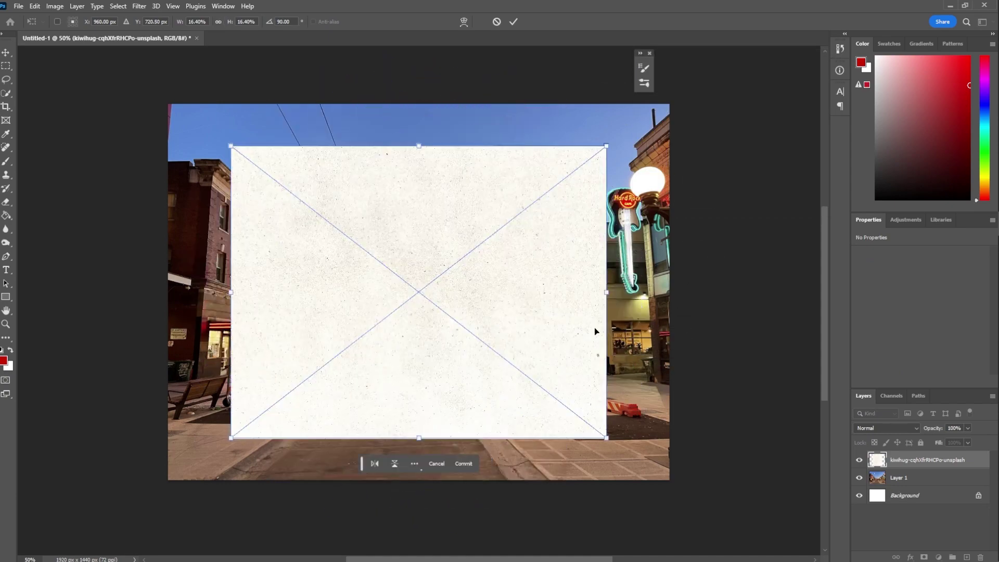
drag(605, 141, 639, 95)
drag(416, 437, 419, 504)
click(463, 529)
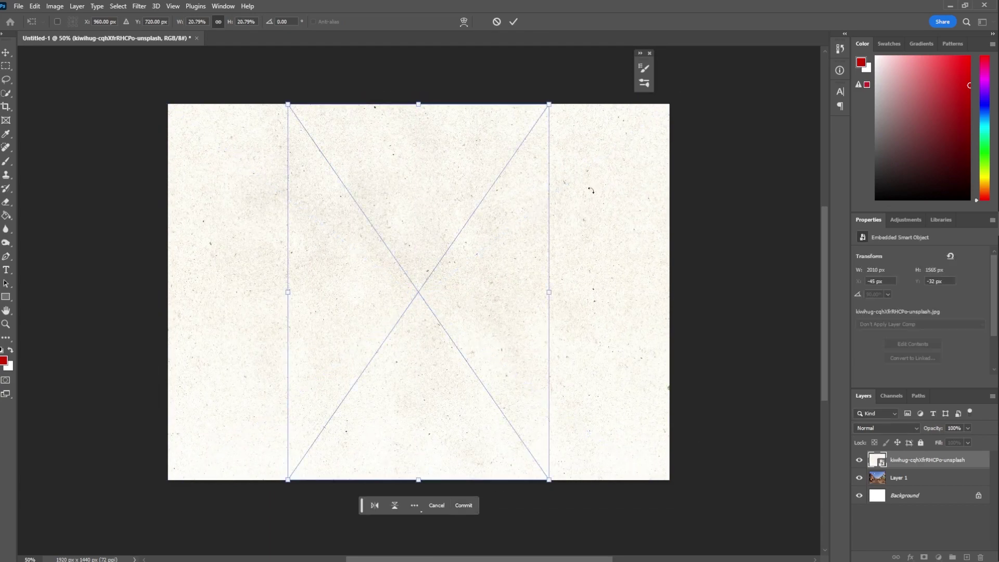
Rotate the black-and-white watercolor texture 90° and enlarge it to about 2374 x 1653 px to cover the canvas.
drag(558, 98, 691, 471)
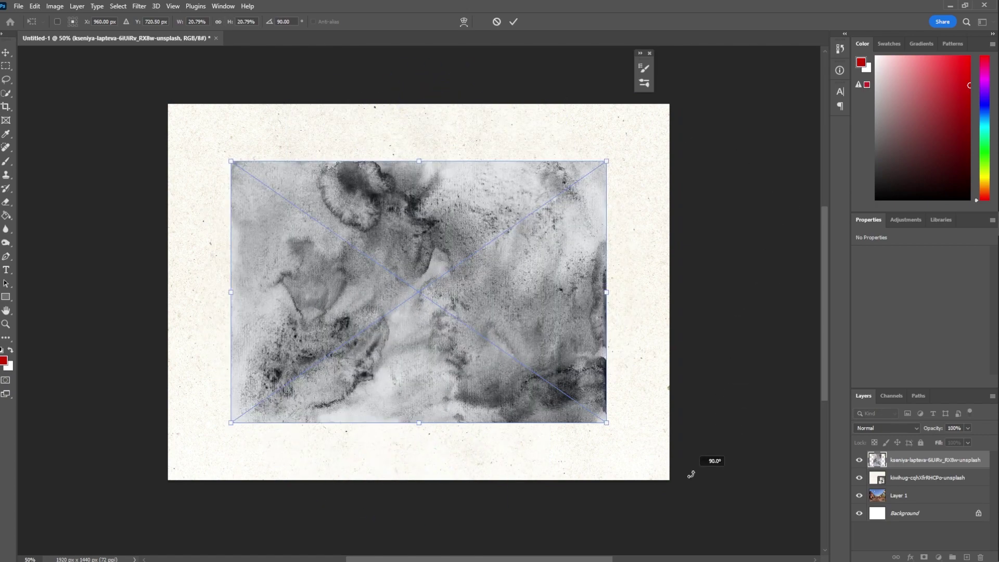
drag(419, 161, 418, 80)
drag(418, 423, 417, 511)
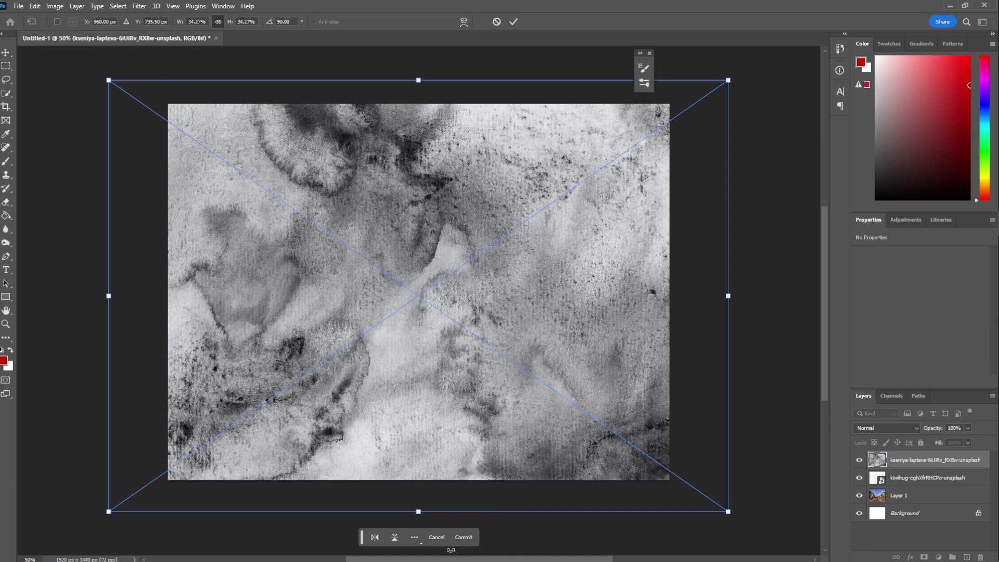
click(463, 537)
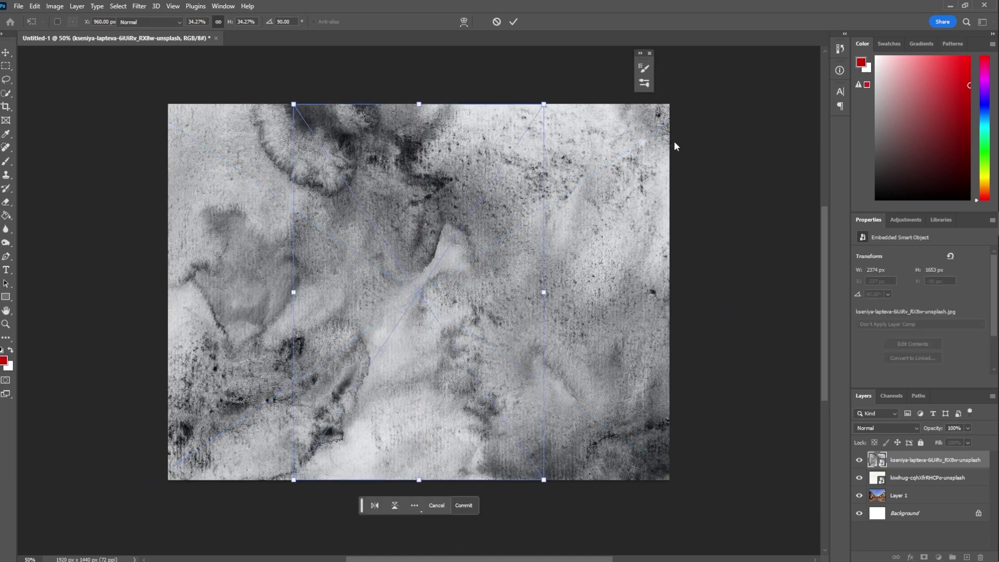
Rotate the gray speckled texture 90° and enlarge it to about 2392 x 1595 px to cover the canvas.
drag(547, 92, 700, 477)
drag(417, 165, 419, 88)
drag(419, 417, 417, 529)
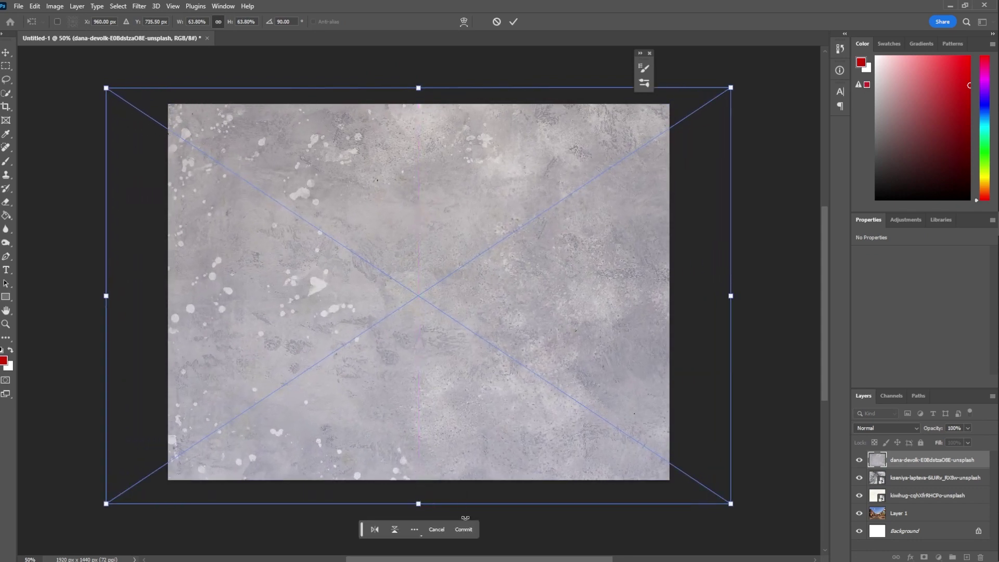
click(463, 529)
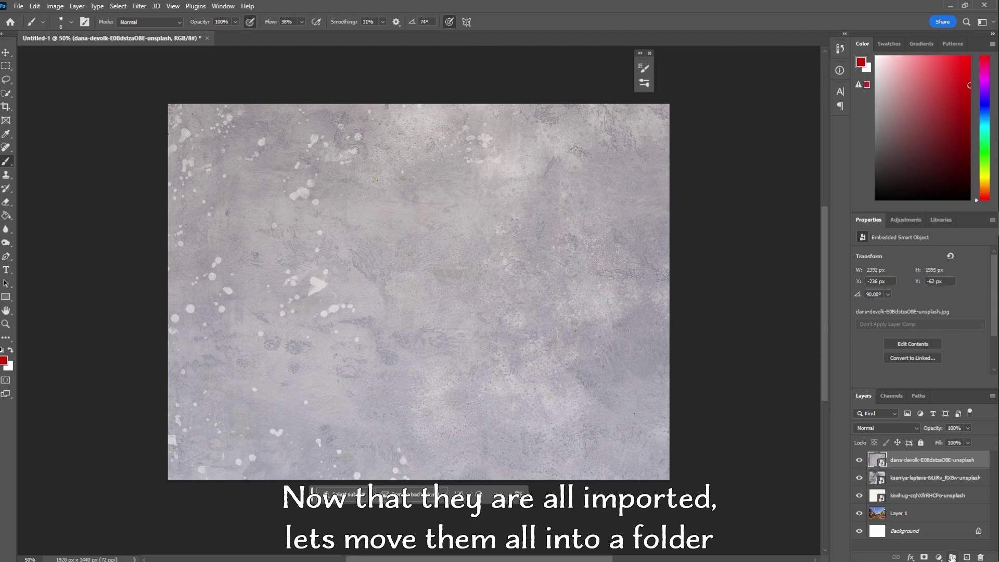
Create a new layer group and name it Textures.
click(952, 557)
double_click(895, 458)
text(Textures)
key(Return)
Move the three texture layers into the Textures group, then collapse and hide the group.
click(939, 508)
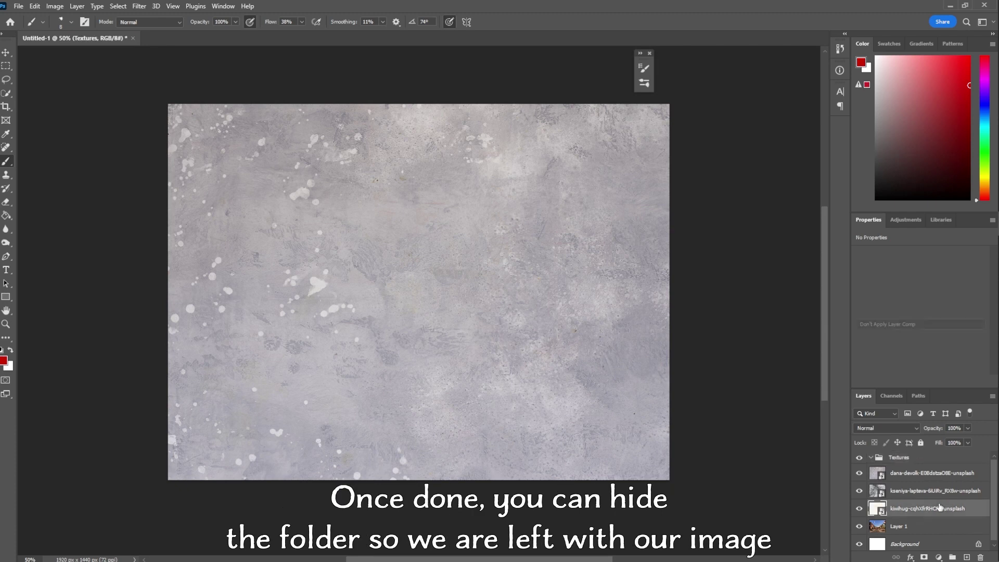
shift+click(936, 479)
drag(918, 491, 915, 458)
click(871, 457)
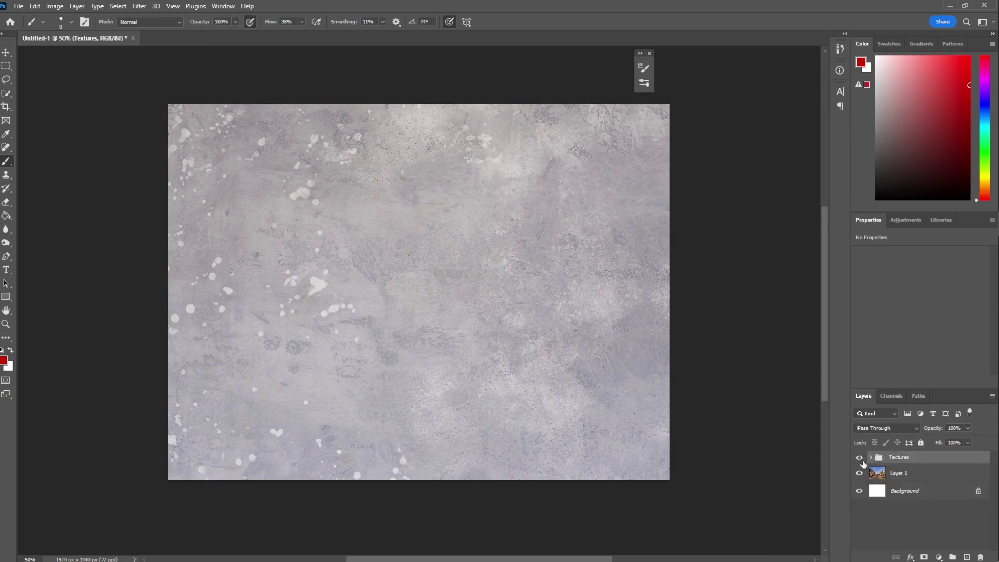
click(859, 458)
Duplicate the street photo layer, Layer 1, and name the copy Original.
click(905, 476)
right_click(913, 476)
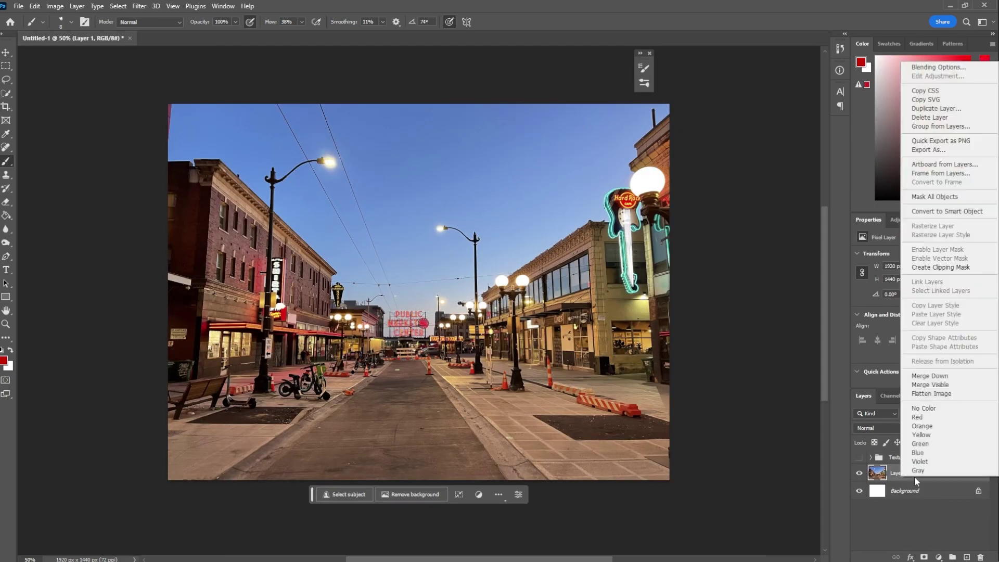
click(936, 108)
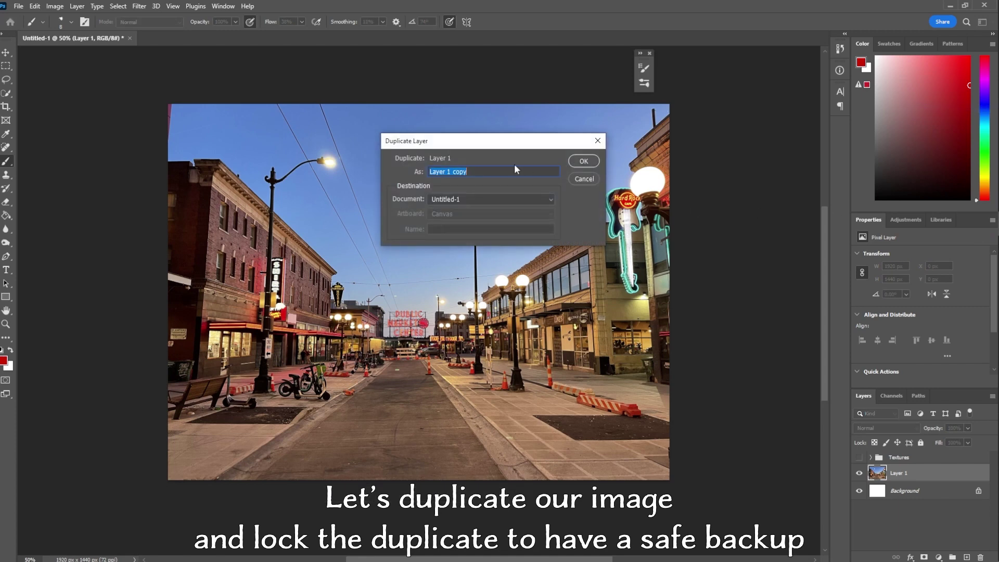
text(Original)
key(Return)
Lock the Original layer and move it below Layer 1 as a hidden backup.
click(920, 443)
drag(908, 476, 907, 501)
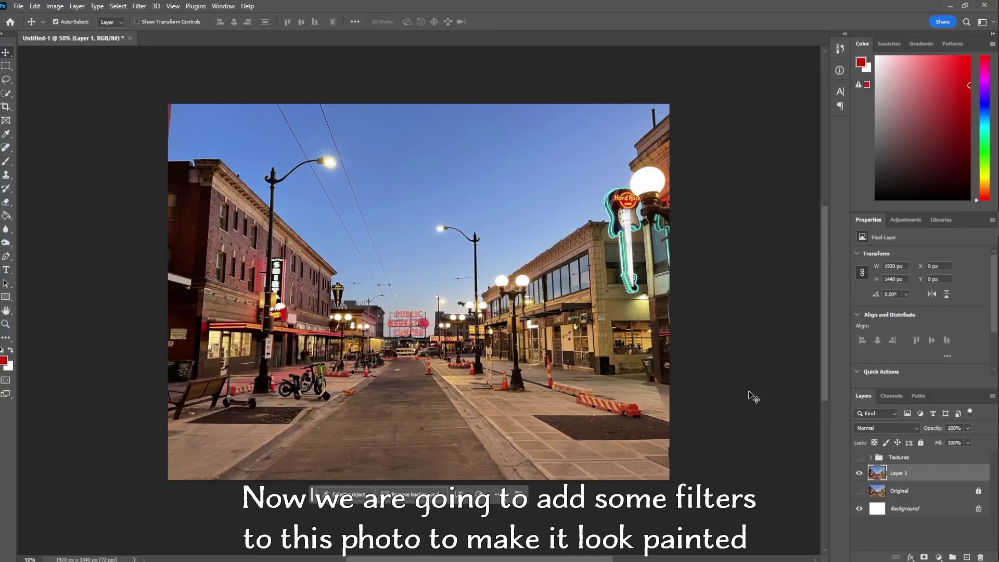
Convert Layer 1 to a Smart Object and apply the Dry Brush filter with Brush Size 10, Brush Detail 10 and Texture 1.
right_click(892, 476)
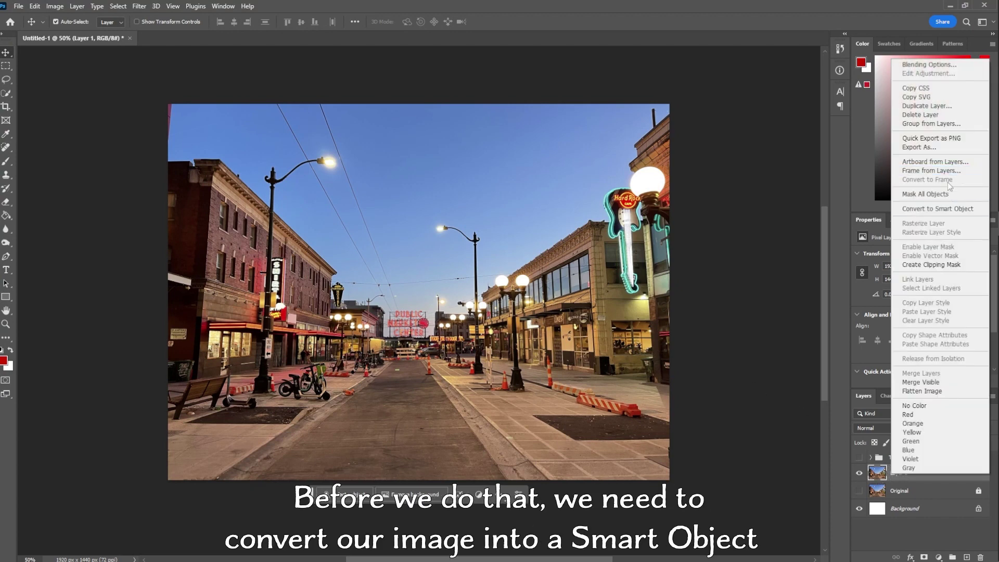
click(946, 209)
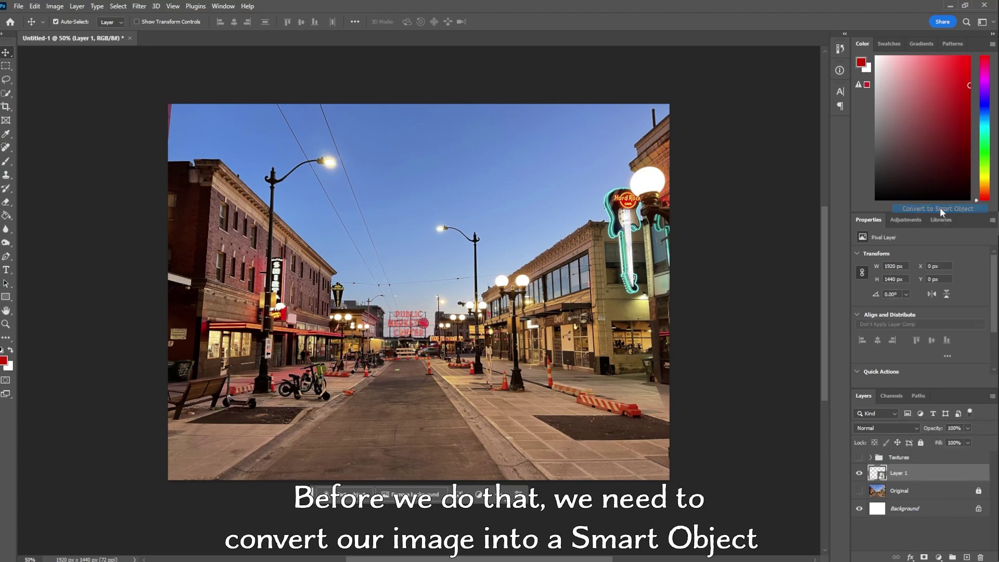
click(139, 6)
click(151, 18)
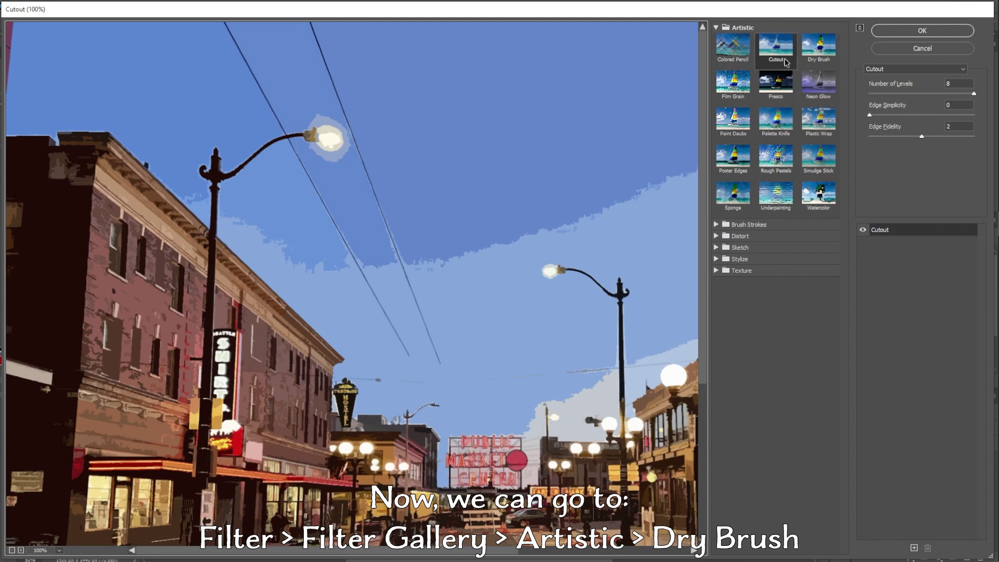
click(836, 43)
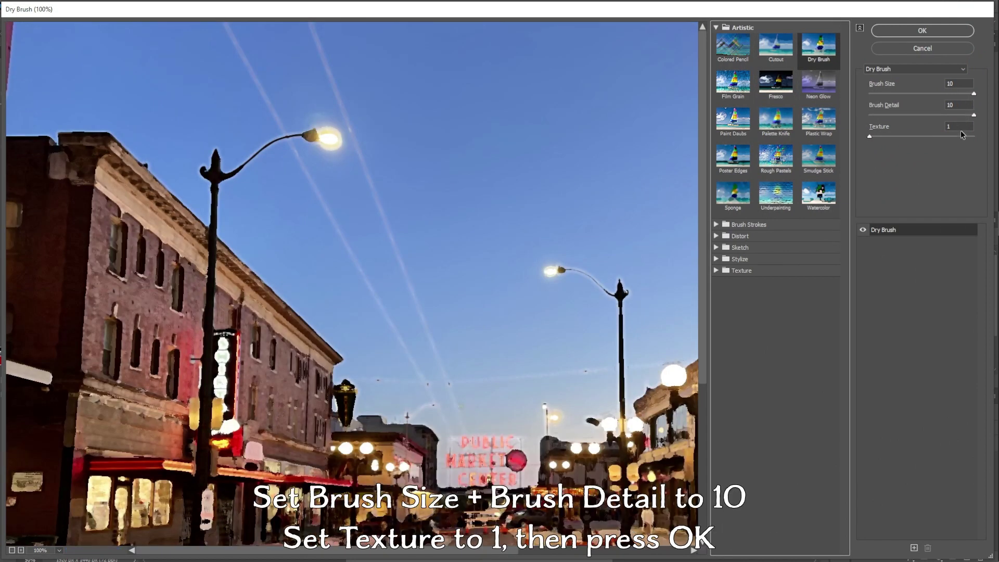
click(932, 36)
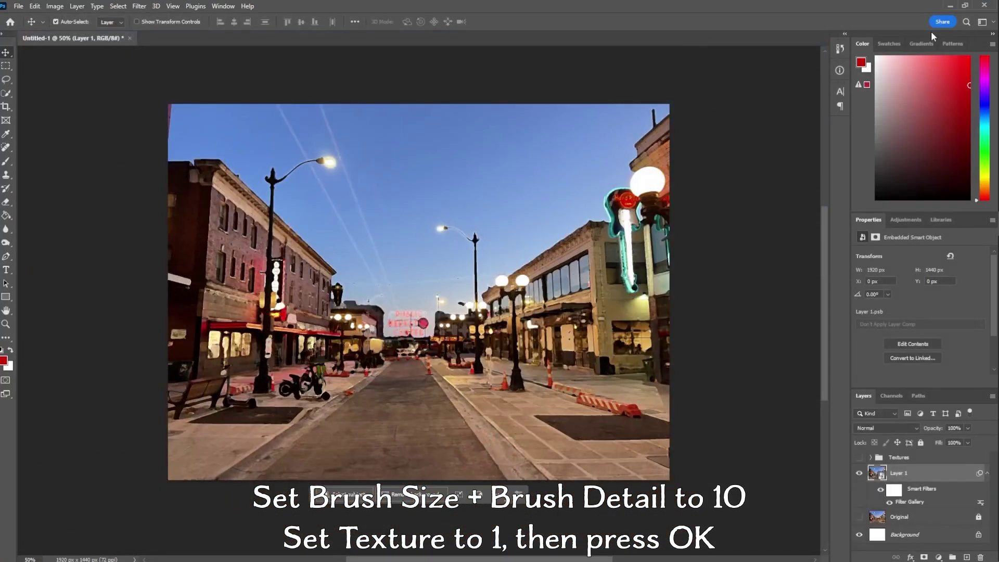
Apply the Cutout filter to Layer 1 with Number of Levels 8, Edge Simplicity 0 and Edge Fidelity 2.
click(139, 6)
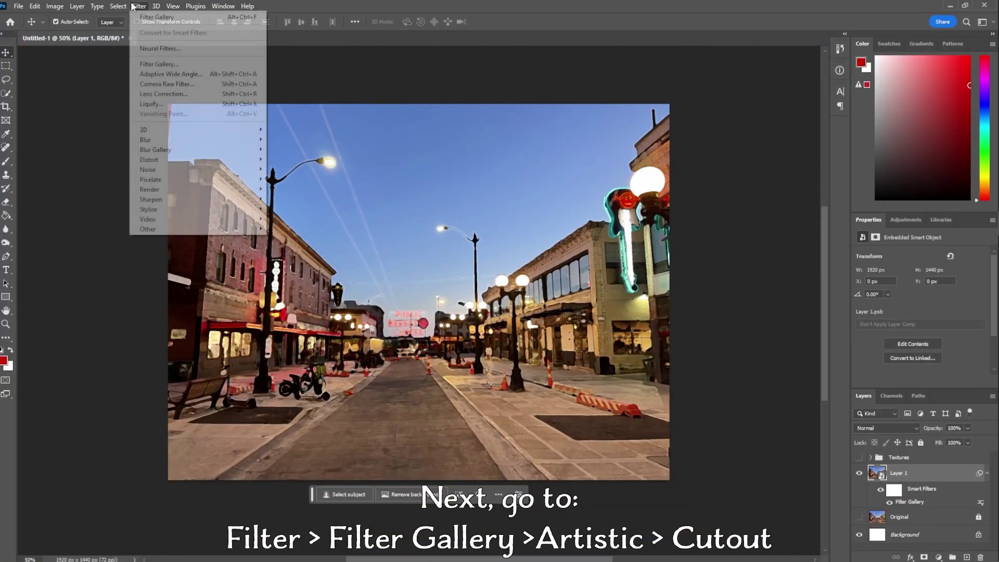
click(170, 63)
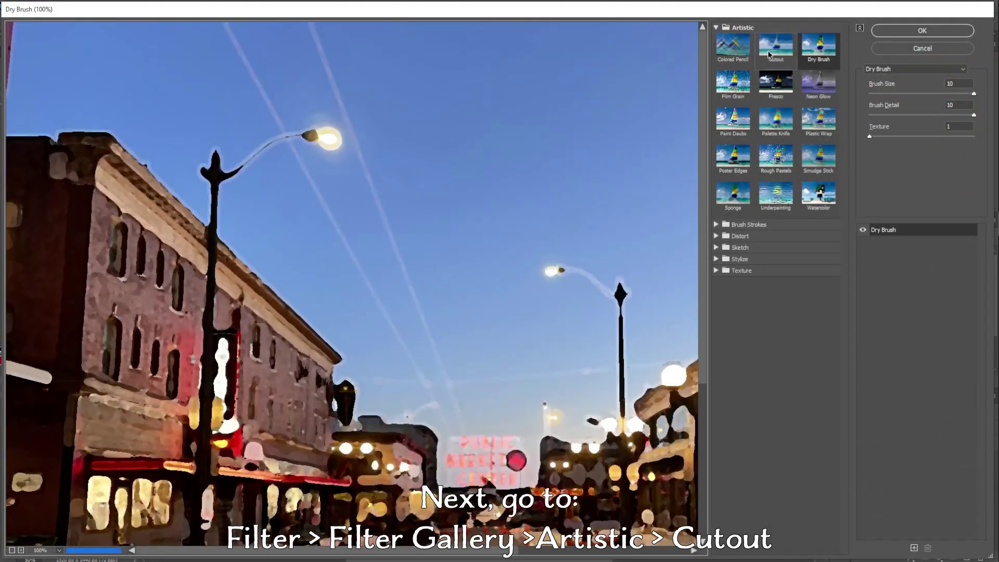
click(783, 50)
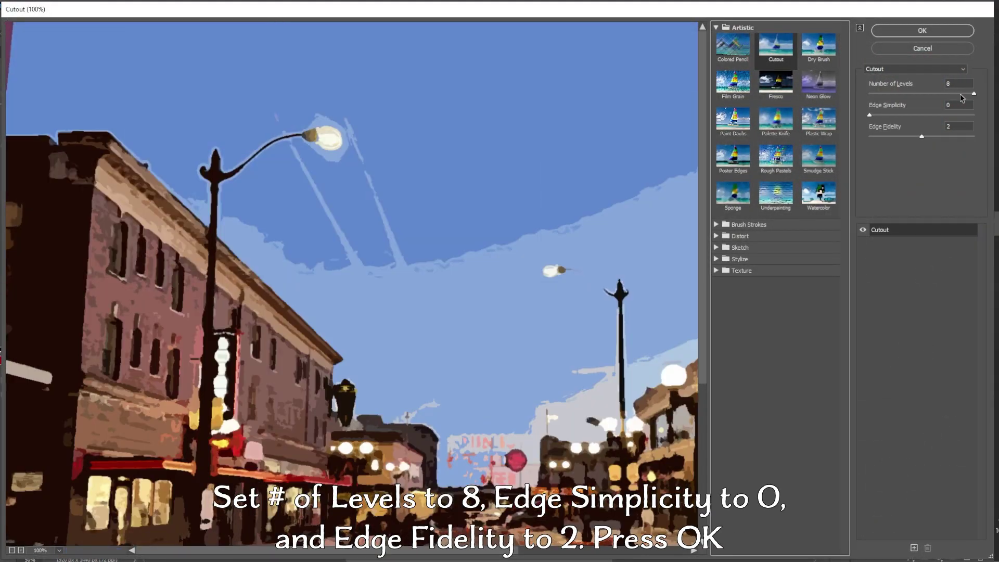
click(916, 33)
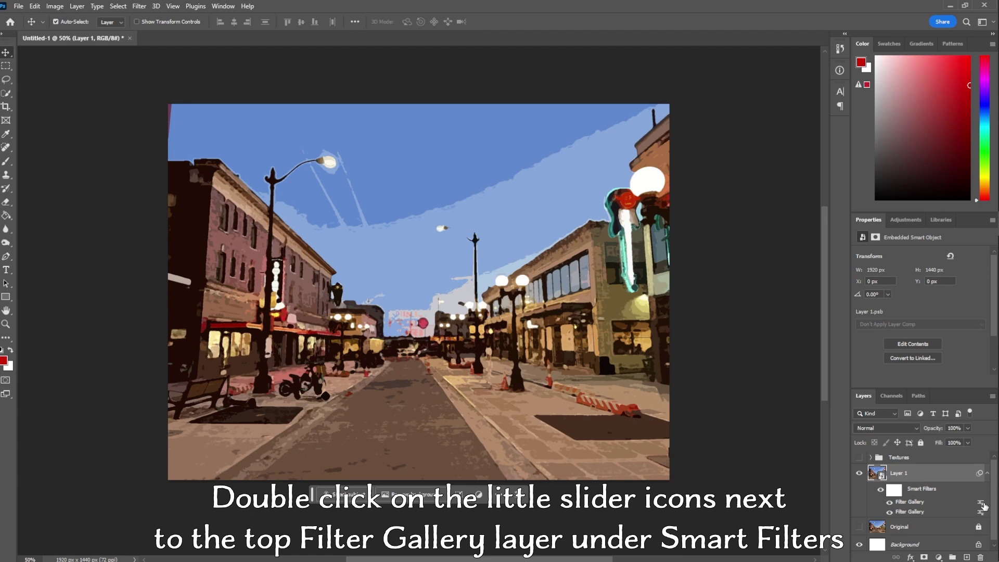
Set the blending opacity of the upper Filter Gallery smart filter (Cutout) on Layer 1 to 50%.
right_click(983, 506)
key(Escape)
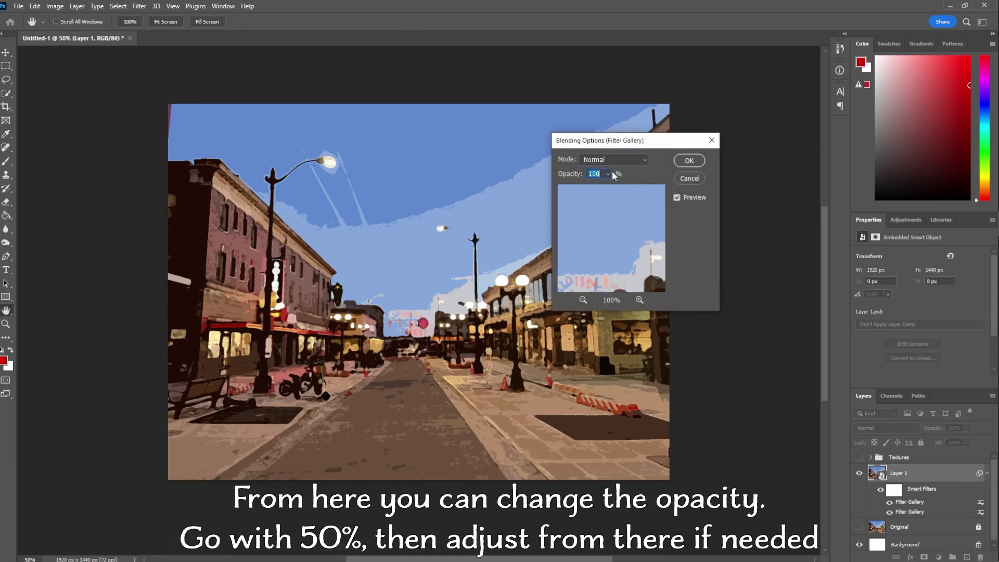
click(607, 173)
drag(596, 190, 580, 191)
click(592, 173)
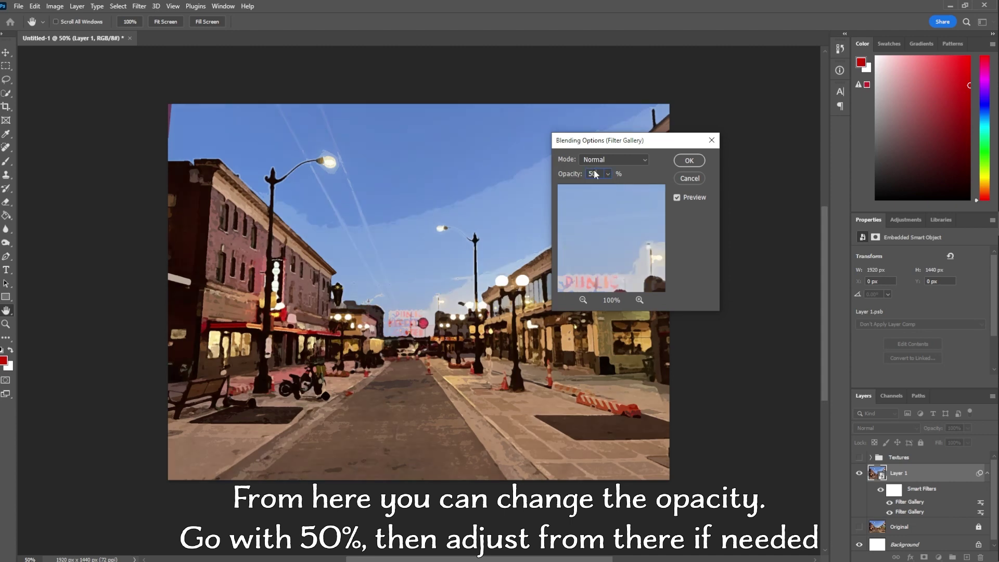
key(Return)
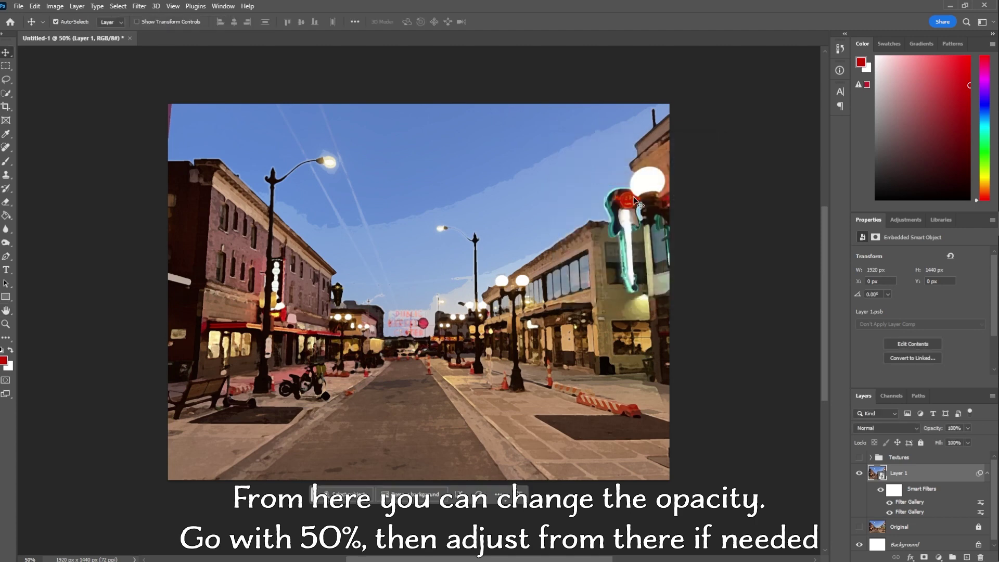
Apply a Smart Blur to Layer 1 with Radius 5 and Threshold 100.
click(138, 7)
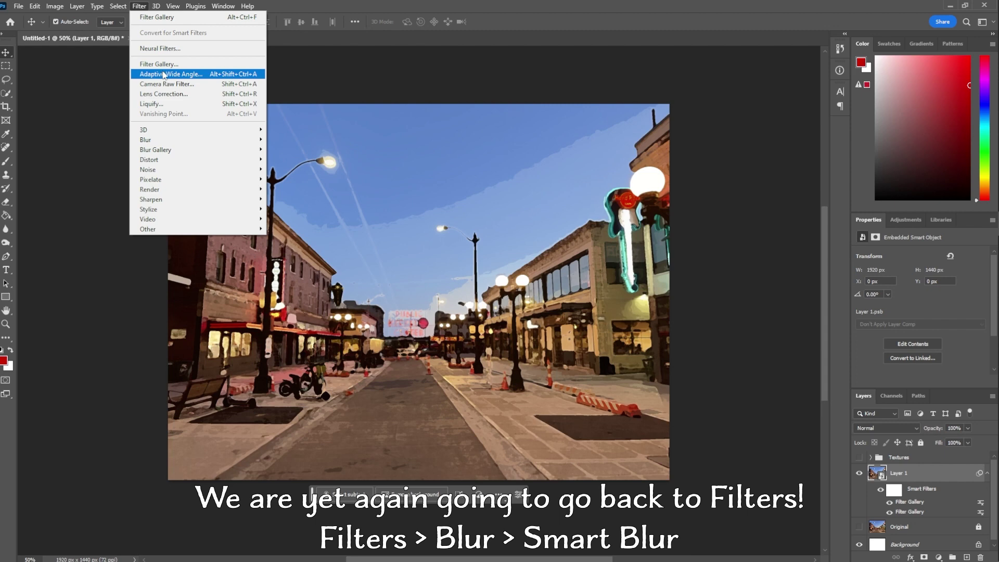
mouse_move(176, 139)
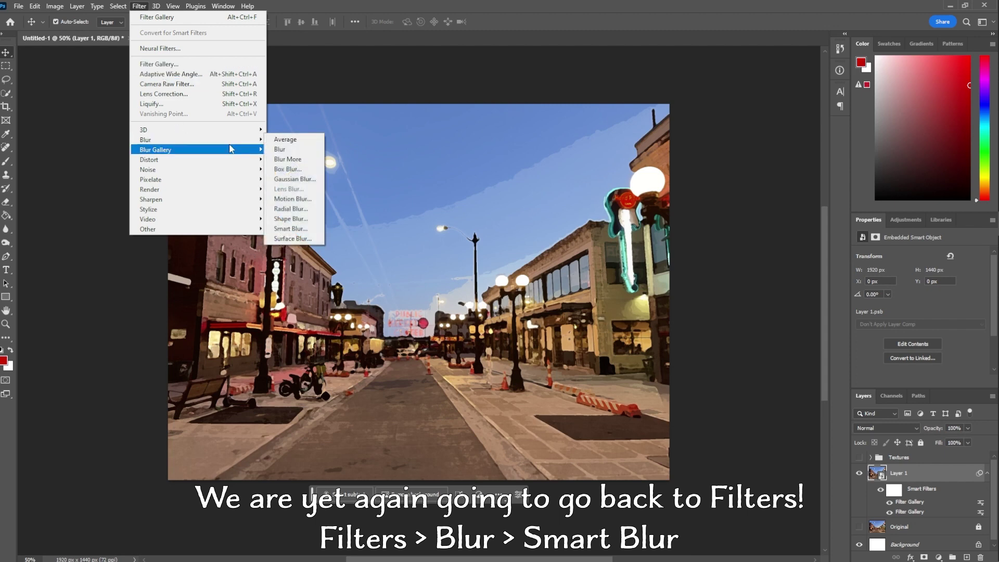
click(286, 229)
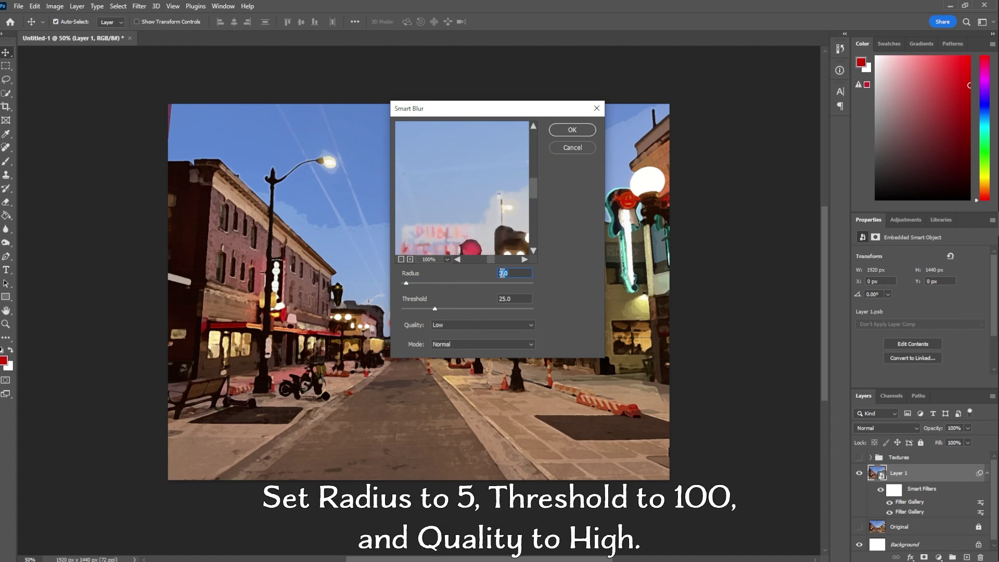
key(BackSpace)
click(501, 308)
text(100)
key(Return)
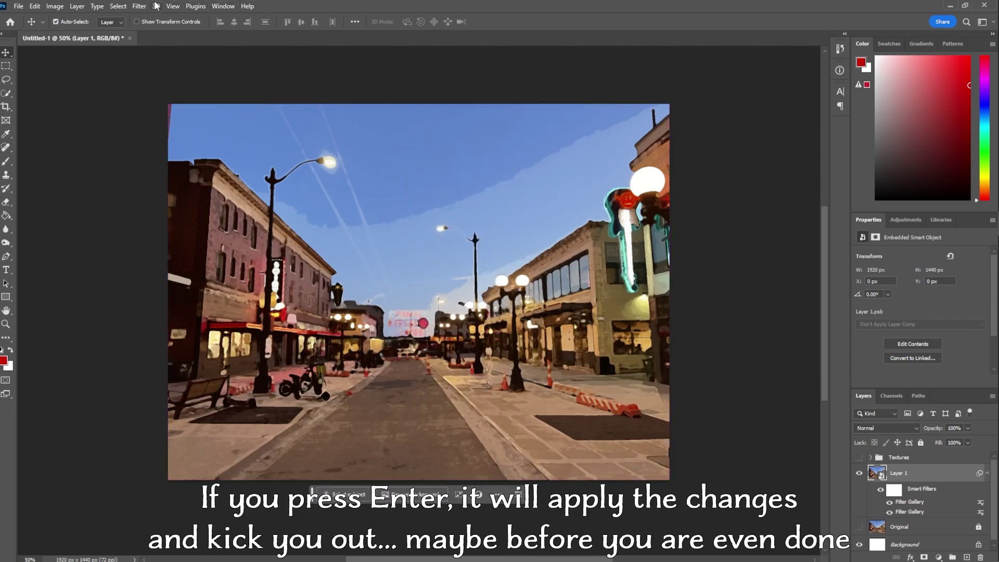
Run Smart Blur on Layer 1 again with the Quality set to High.
click(139, 6)
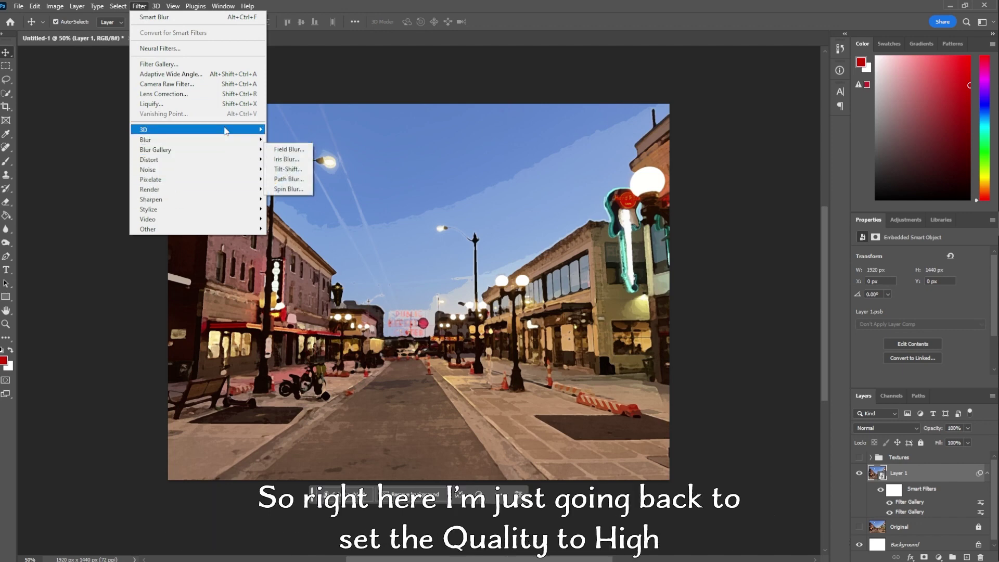
mouse_move(247, 139)
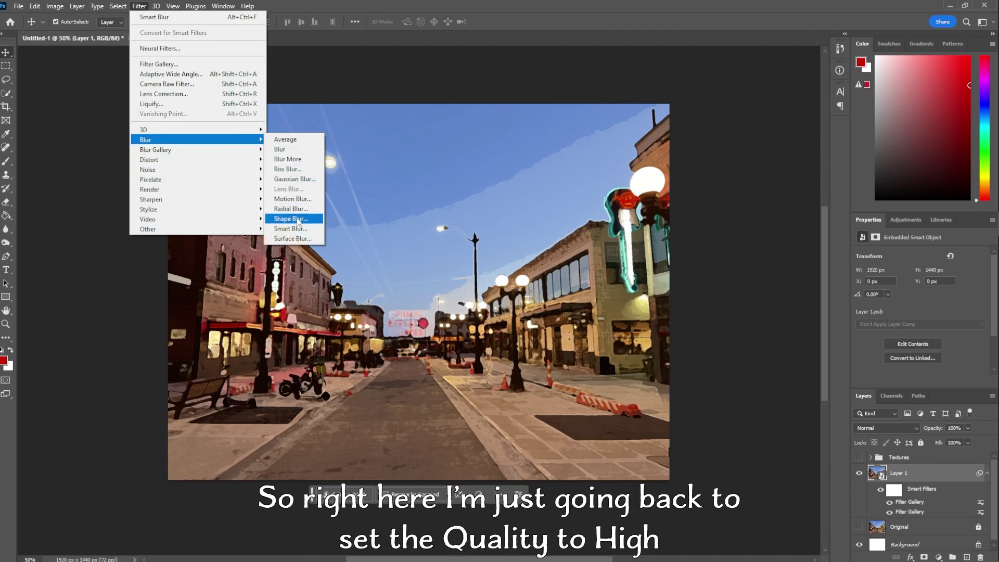
click(291, 229)
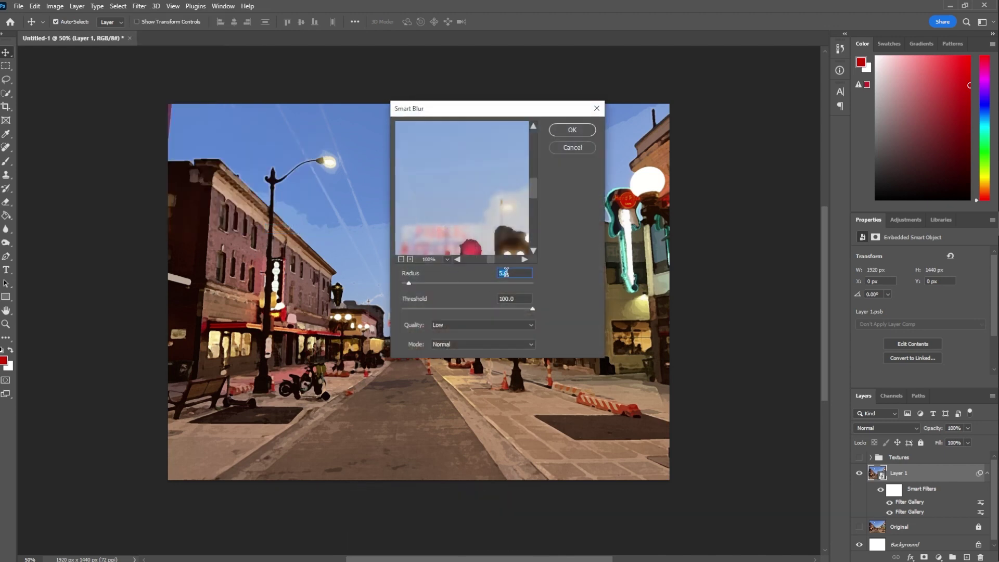
click(451, 326)
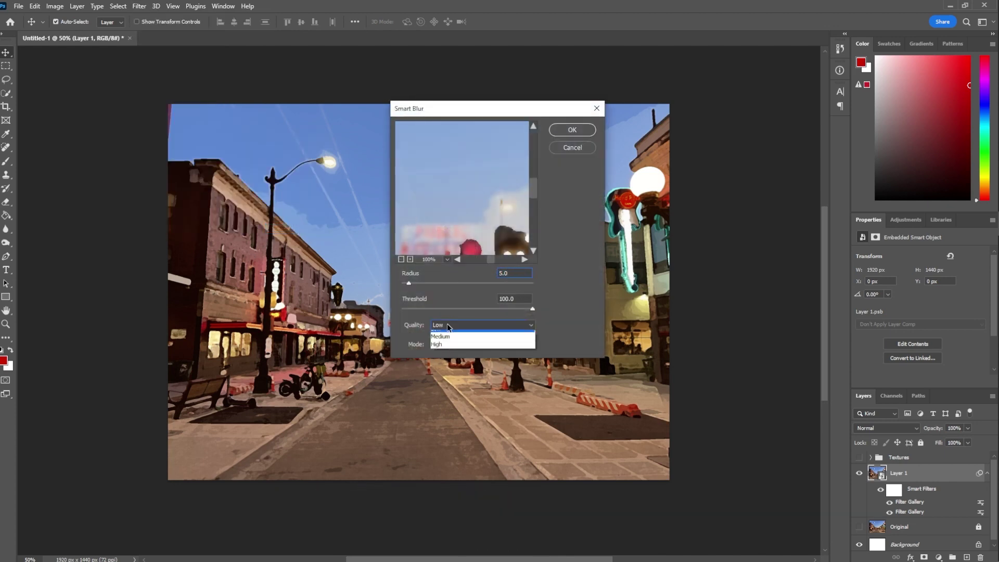
click(447, 348)
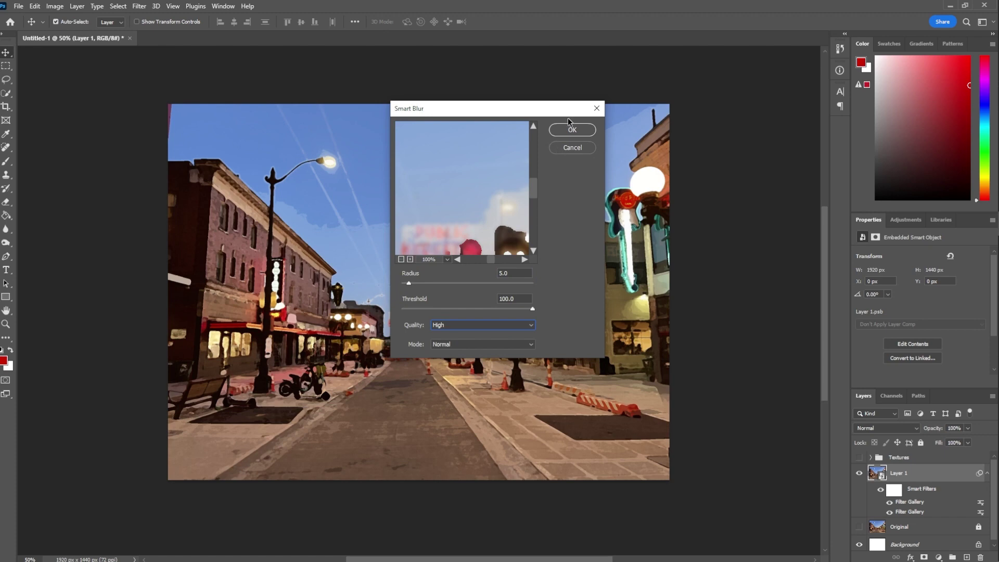
click(571, 131)
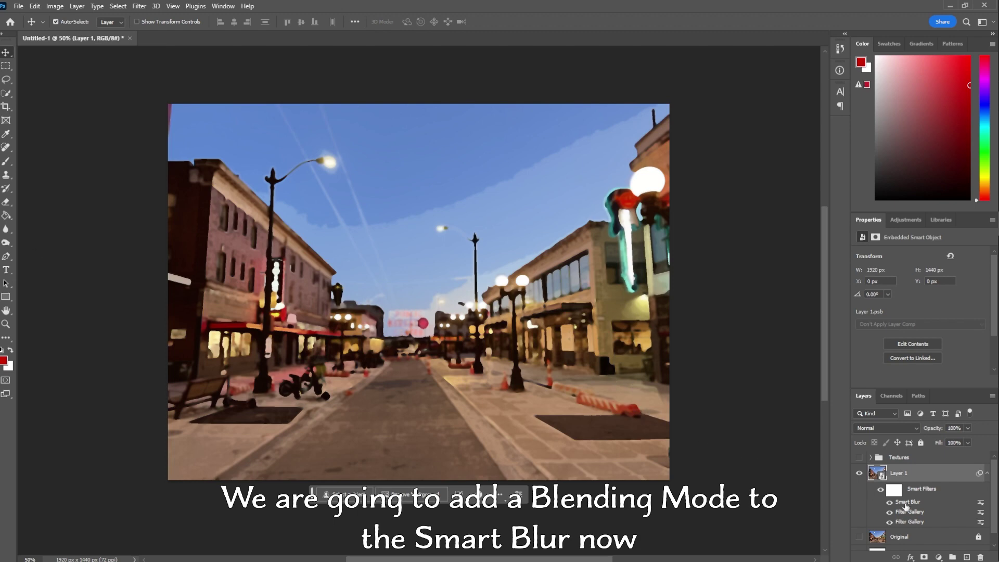
click(892, 429)
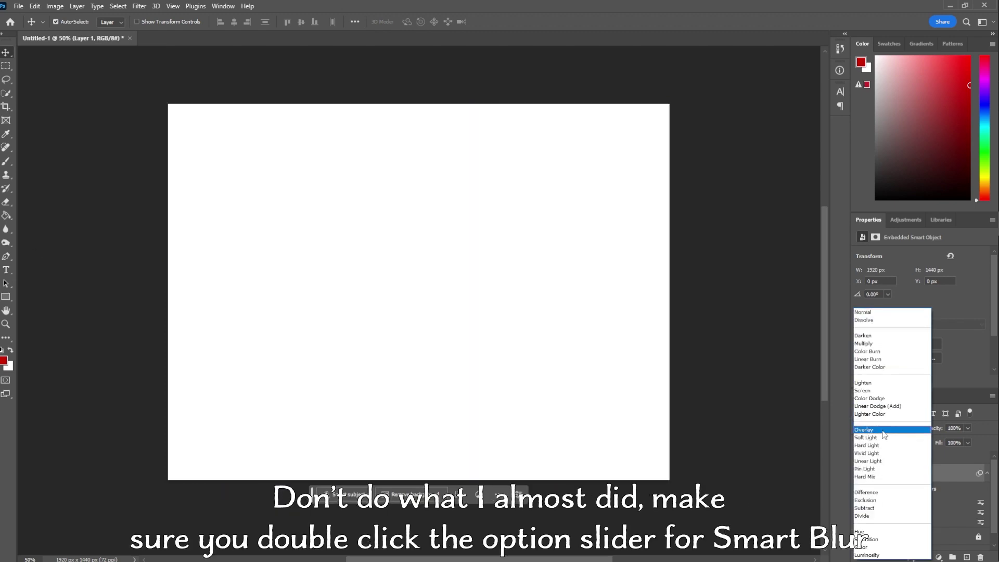
click(935, 468)
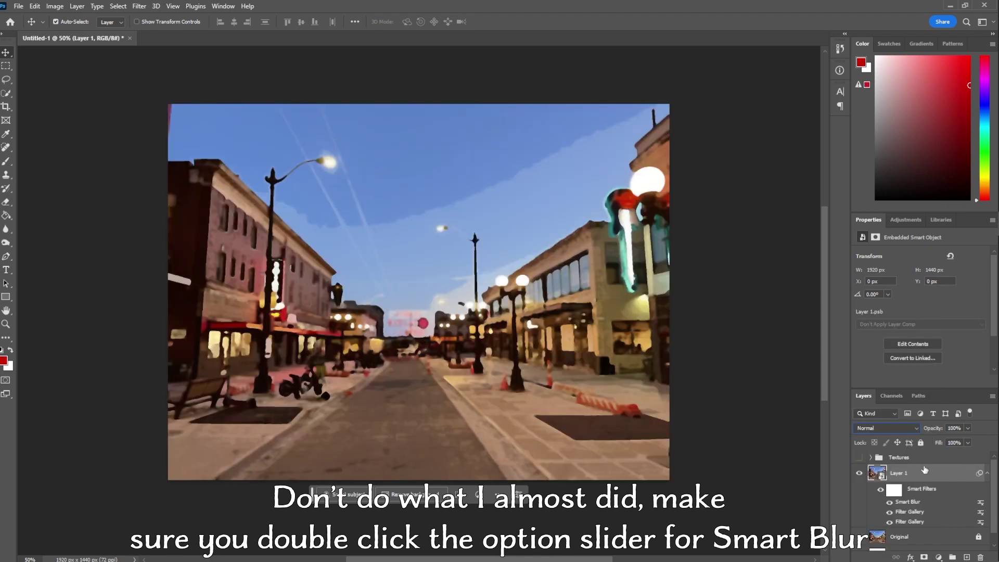
click(891, 428)
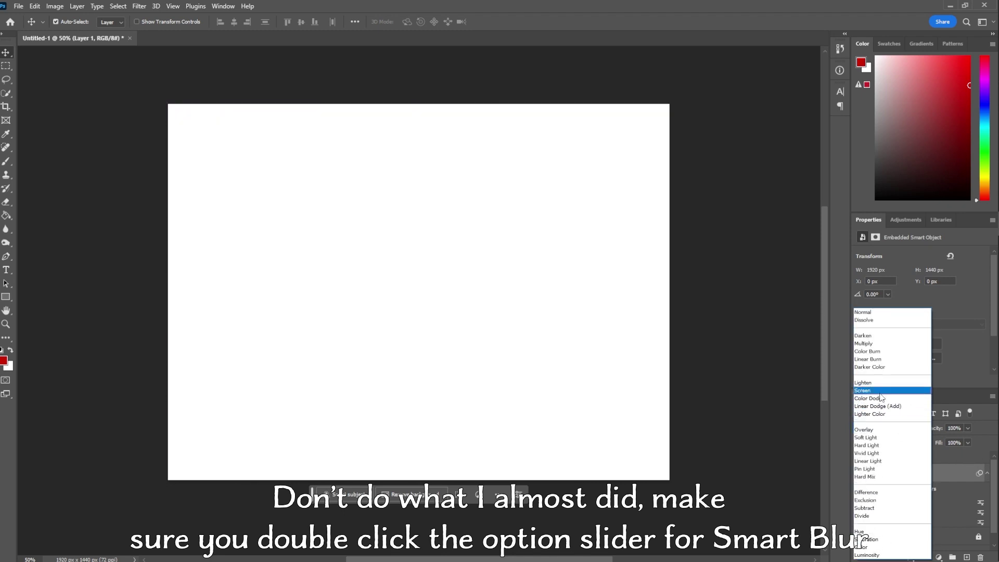
click(981, 444)
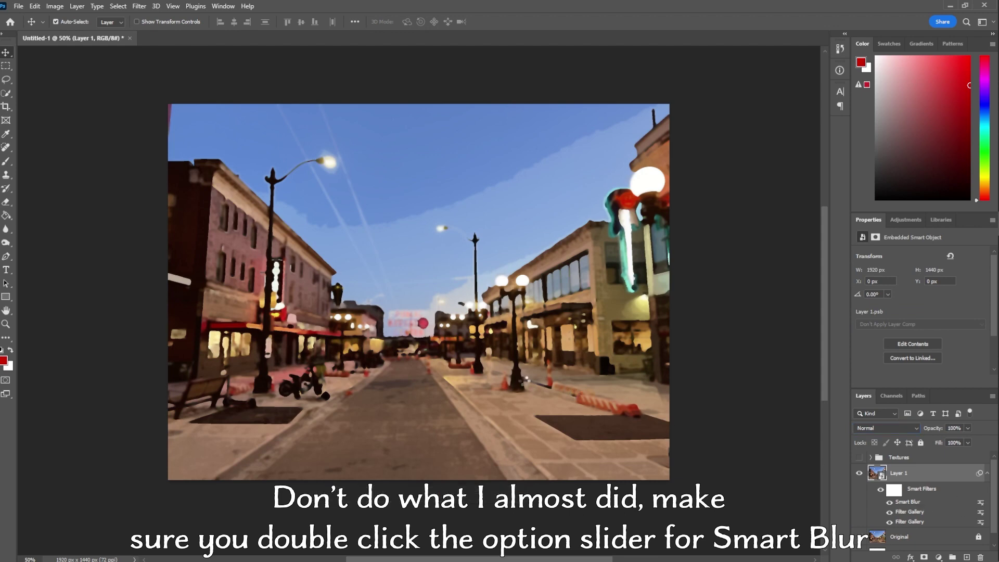
Set the Smart Blur smart filter's blending mode to Screen and its opacity to 50%.
click(644, 161)
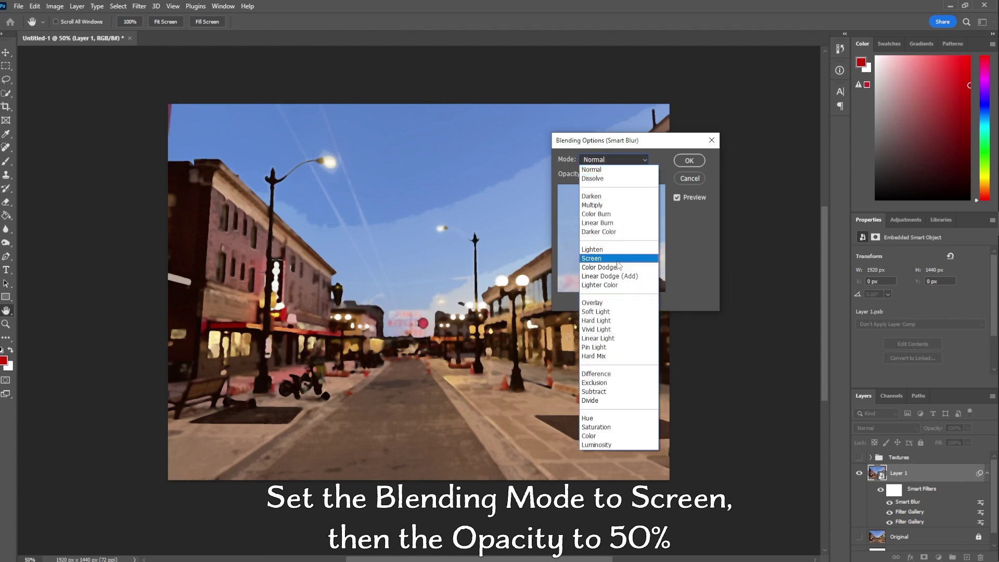
click(618, 258)
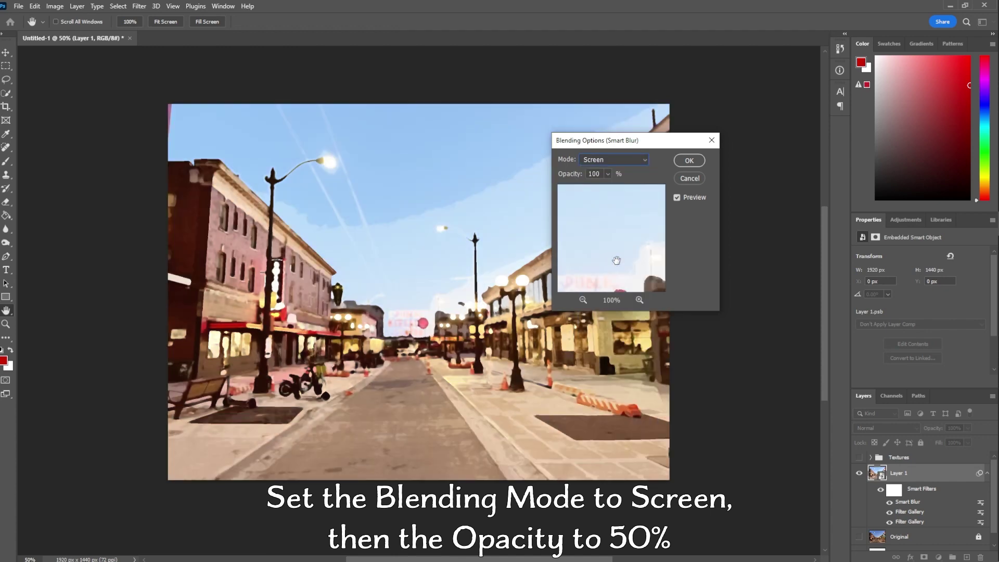
click(689, 161)
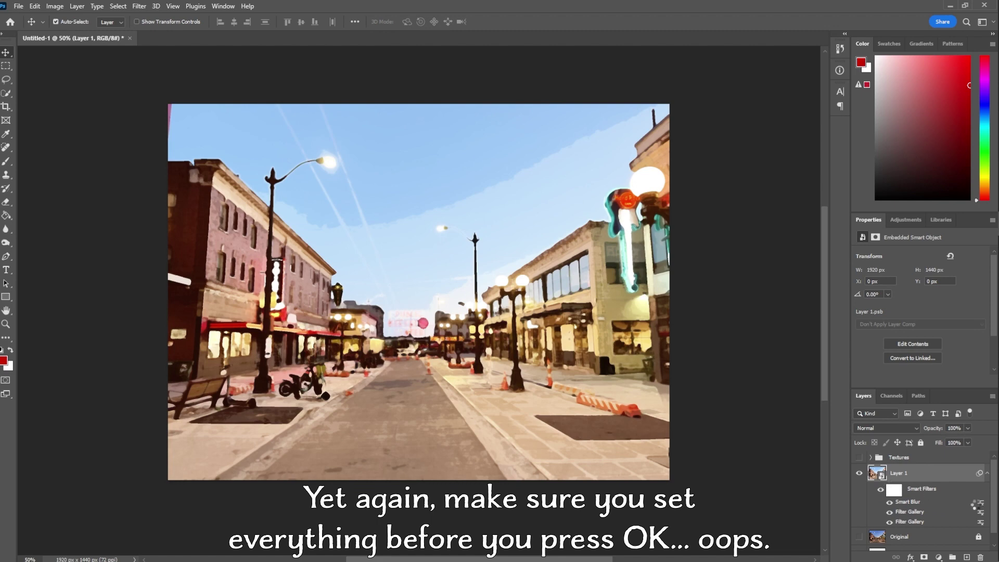
double_click(974, 503)
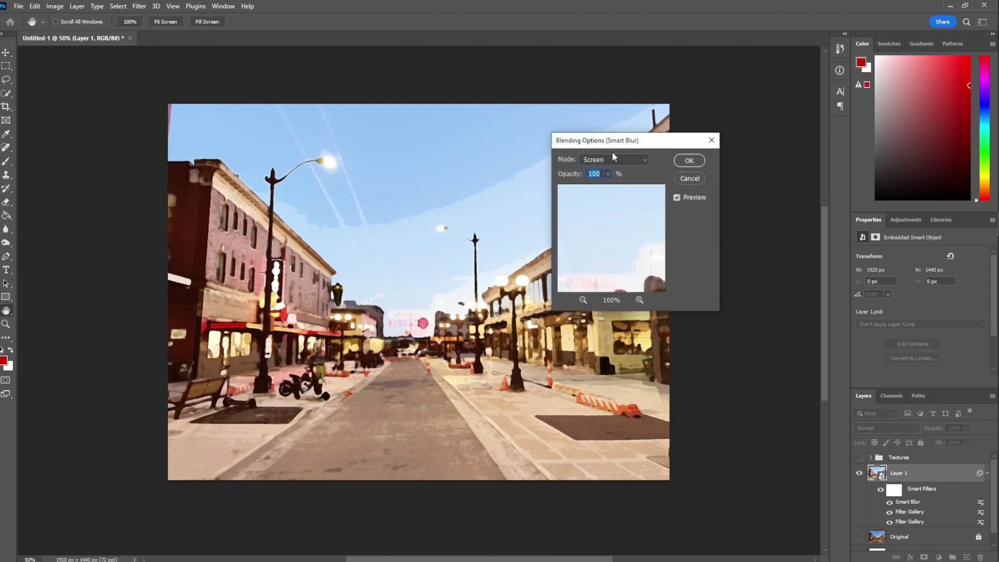
click(607, 174)
click(591, 177)
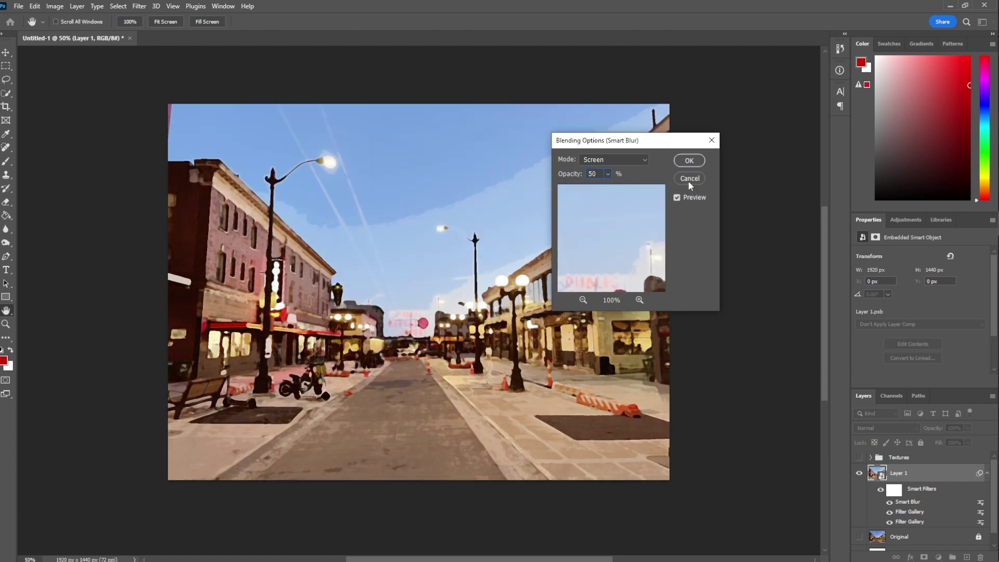
click(702, 162)
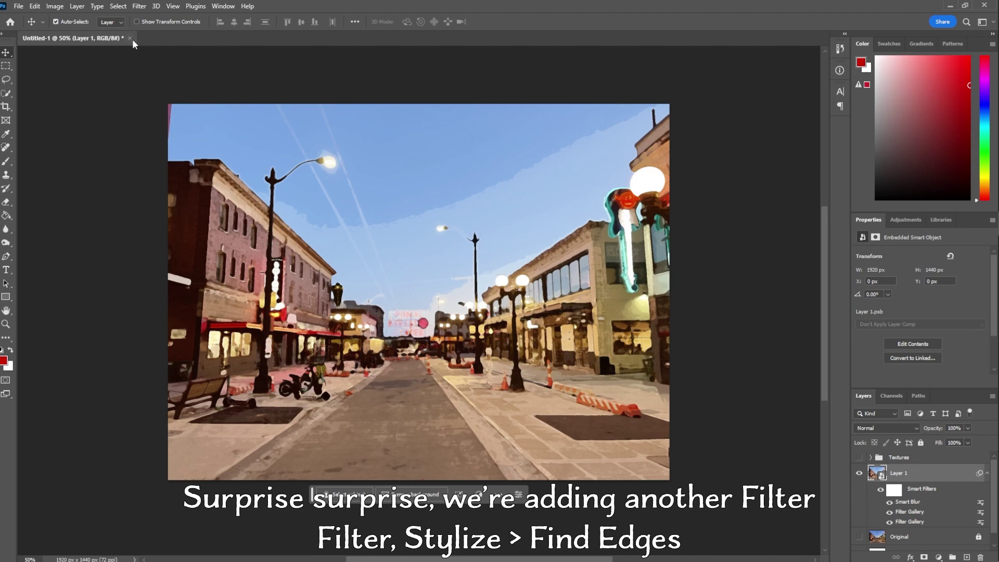
Apply the Find Edges stylize filter to Layer 1.
click(140, 7)
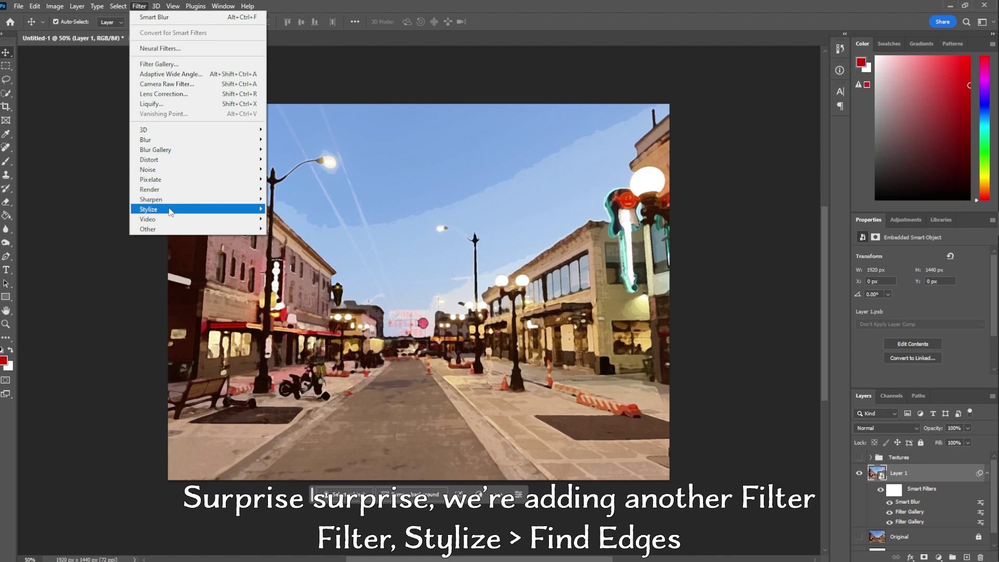
mouse_move(172, 211)
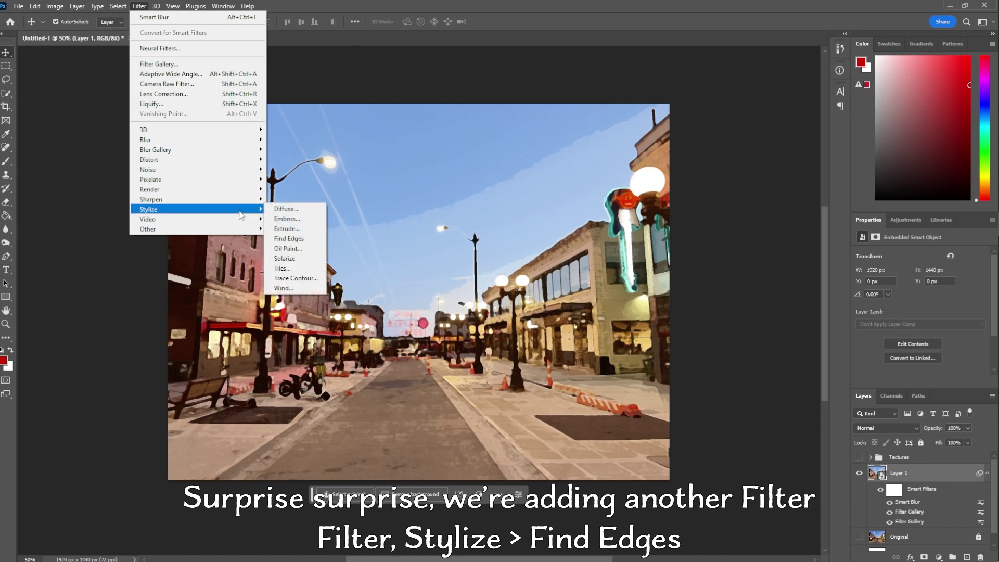
click(289, 239)
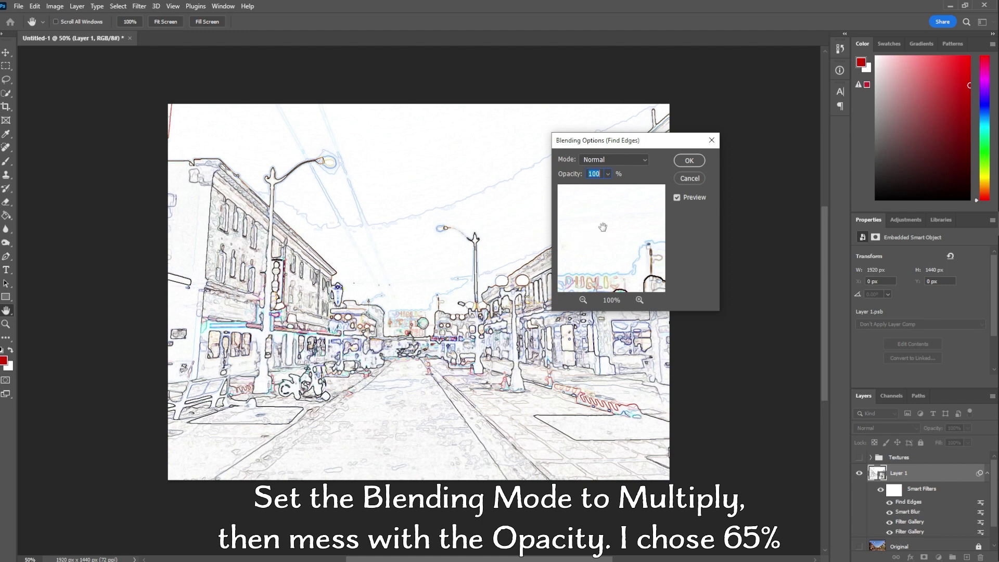
Set the Find Edges smart filter's blending mode to Multiply and its opacity to 65%.
click(636, 161)
click(615, 206)
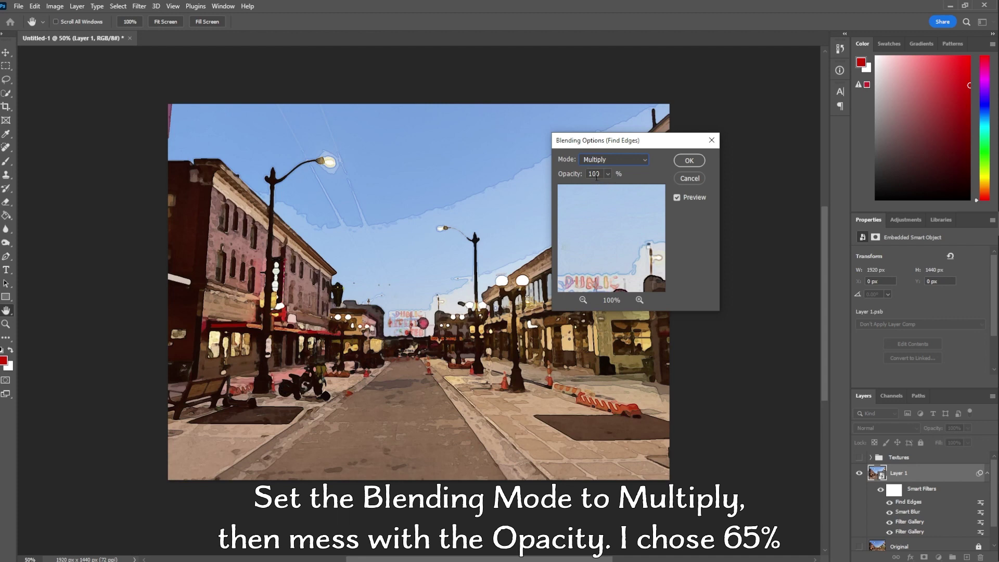
text(65)
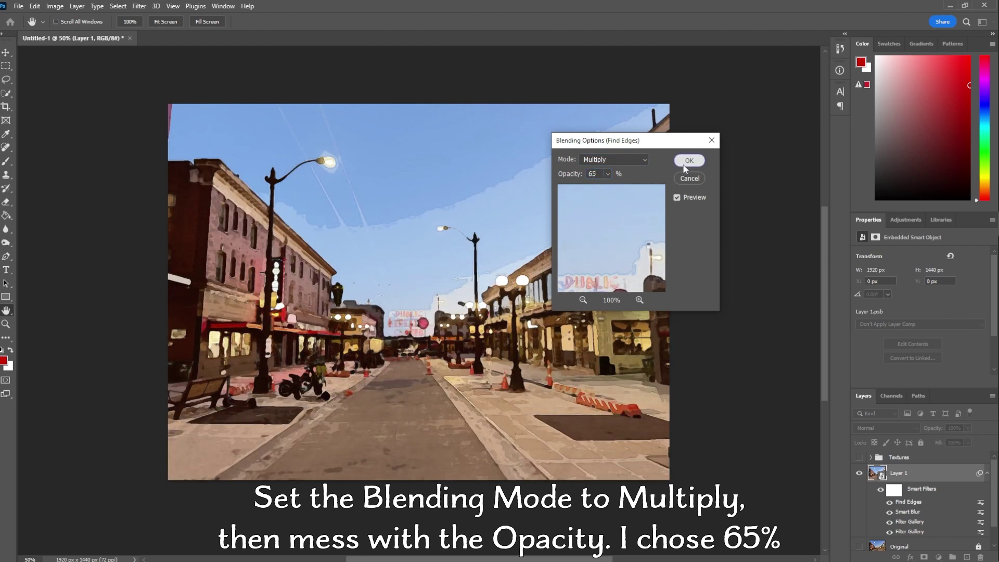
click(685, 161)
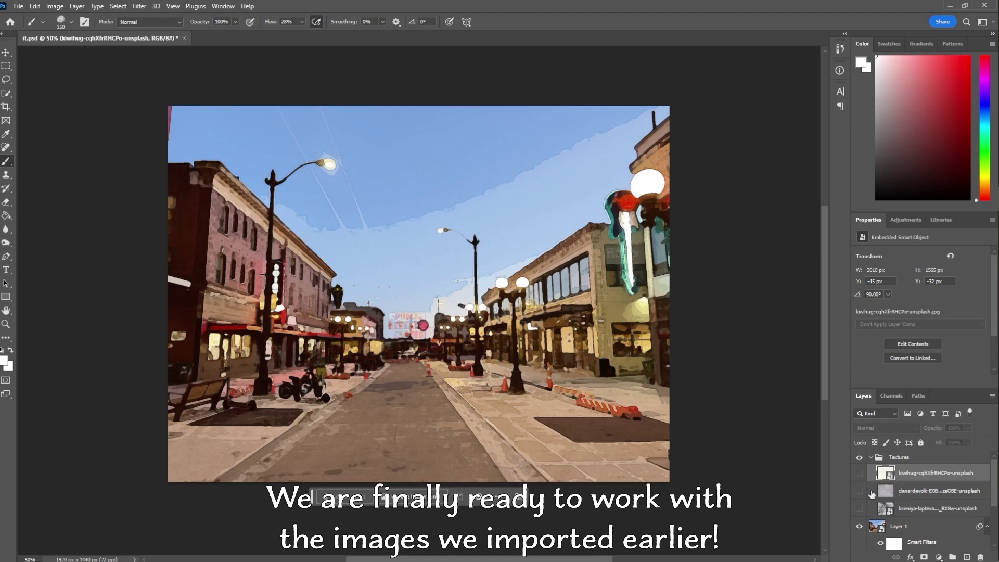
Move the paper texture layer out of the Textures group to directly below Layer 1.
drag(901, 485, 917, 525)
scroll(921, 500, up, 3)
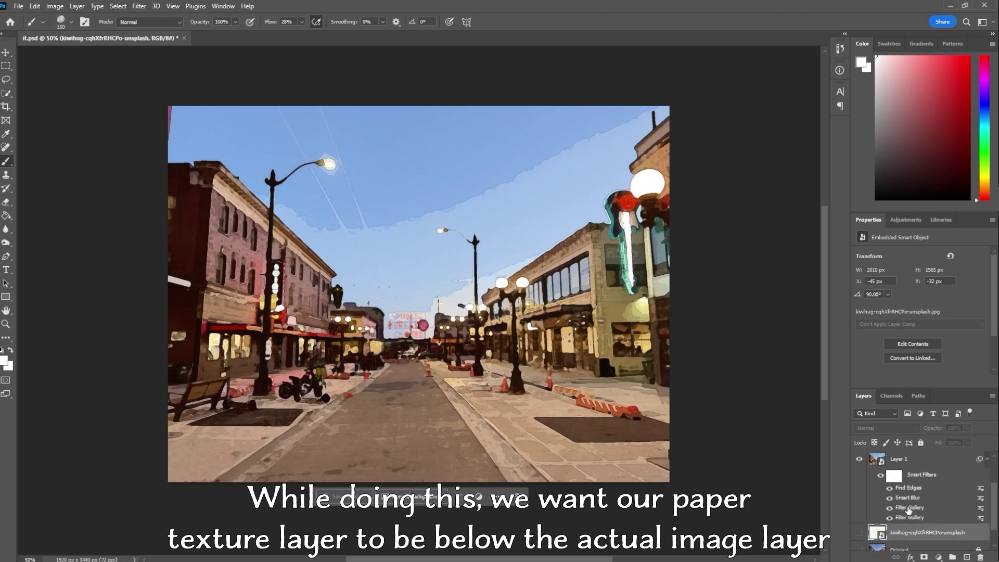
Add a layer mask to Layer 1 filled with black and make the paper texture layer beneath it visible.
click(926, 471)
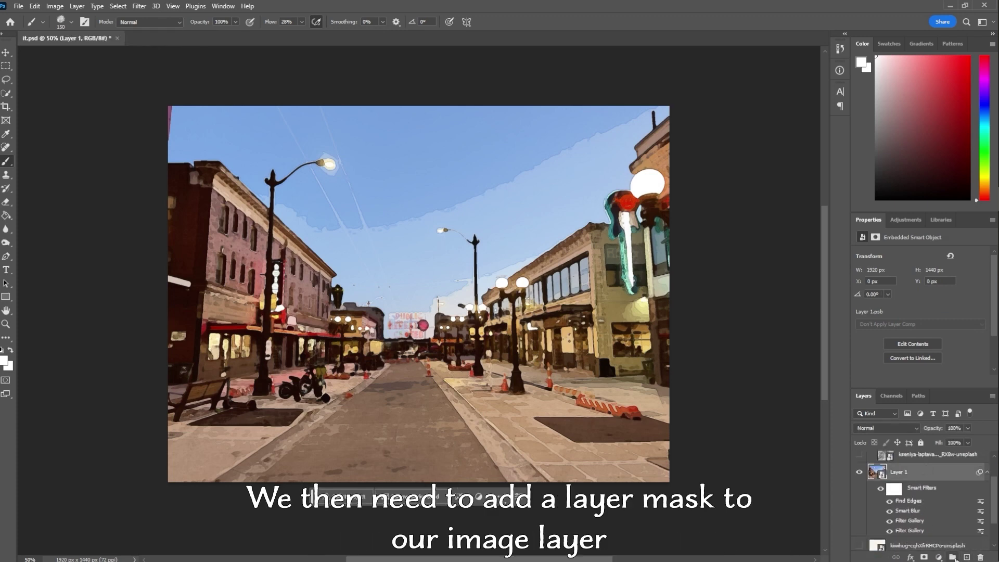
click(924, 557)
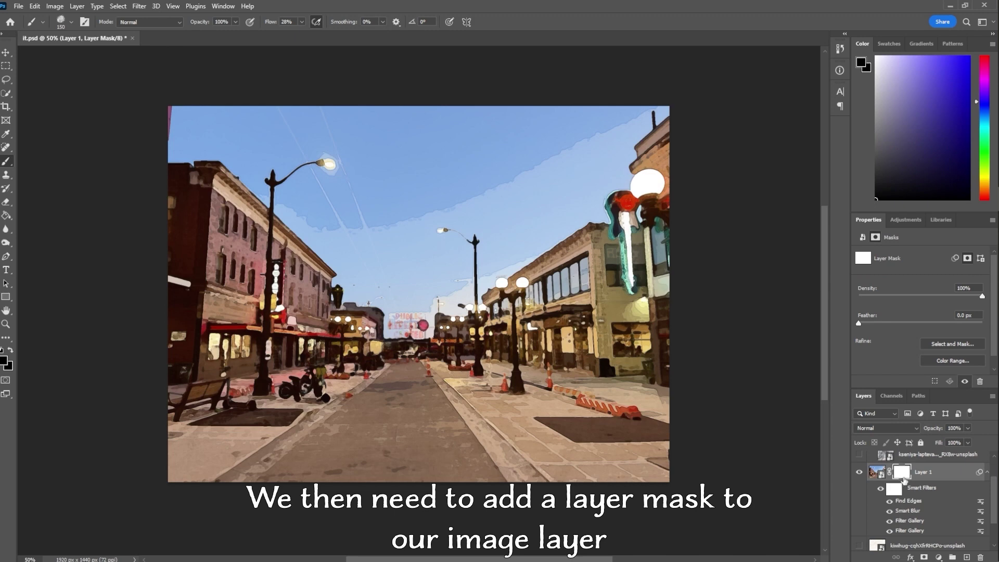
click(6, 215)
key(d)
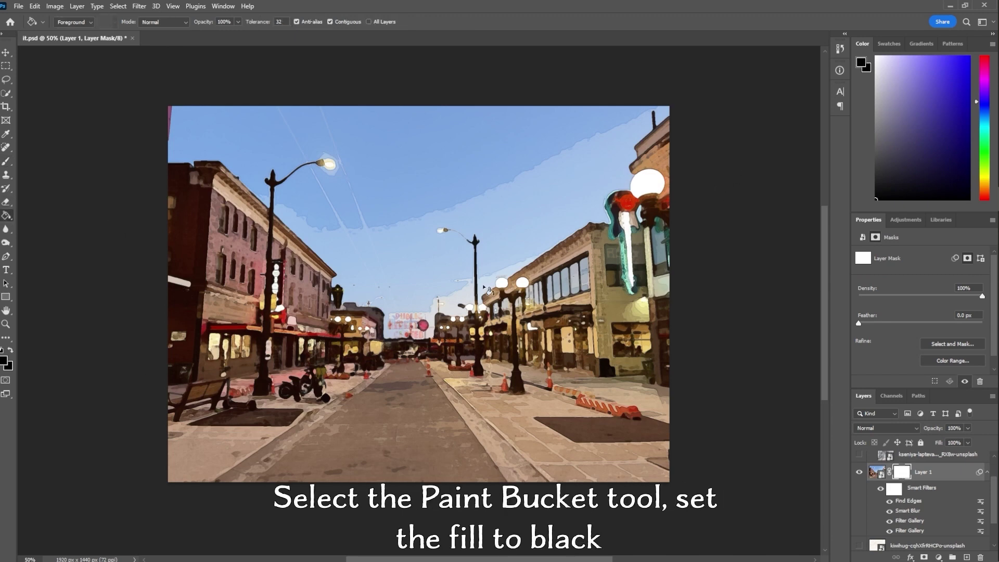
click(447, 274)
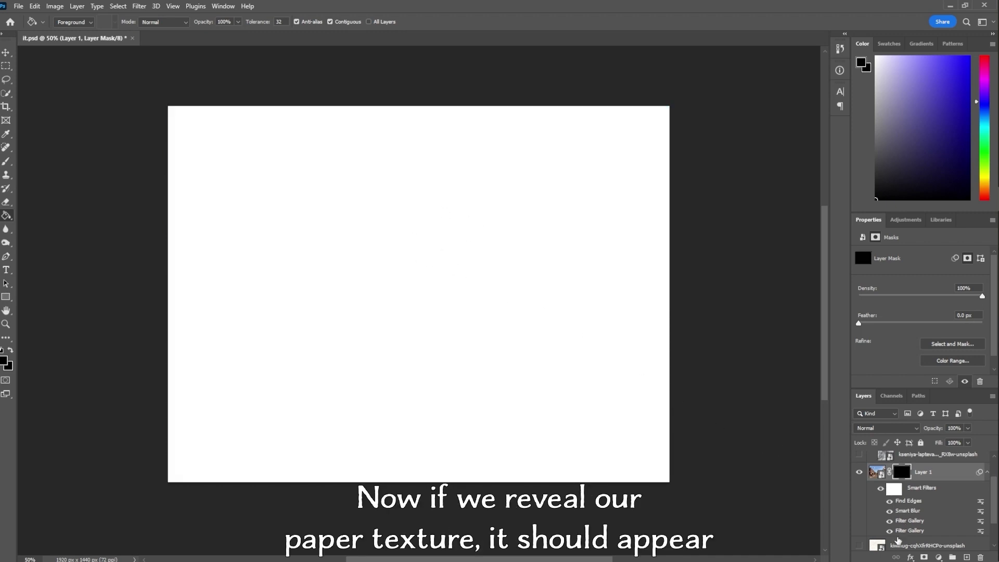
click(859, 546)
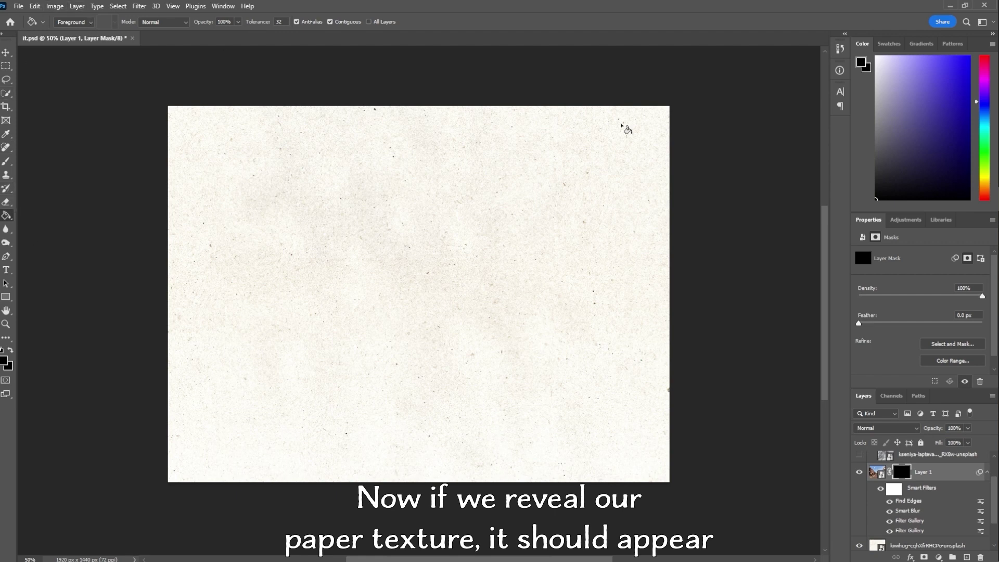
Choose the Kyle's Real Watercolor Soft Edge Irregular brush with white as the foreground color.
key(x)
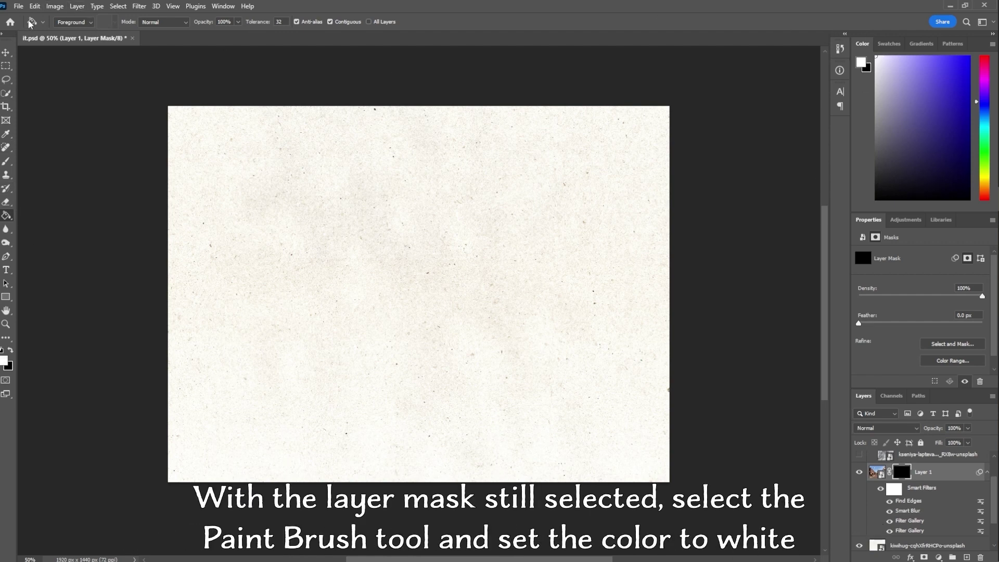
click(6, 162)
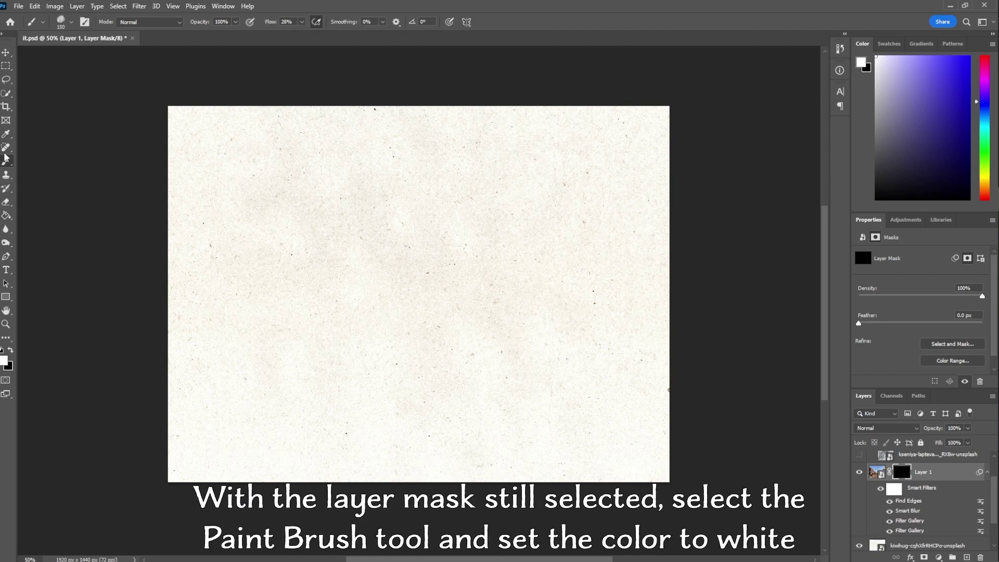
click(71, 23)
click(15, 230)
scroll(151, 274, down, 5)
scroll(152, 275, down, 3)
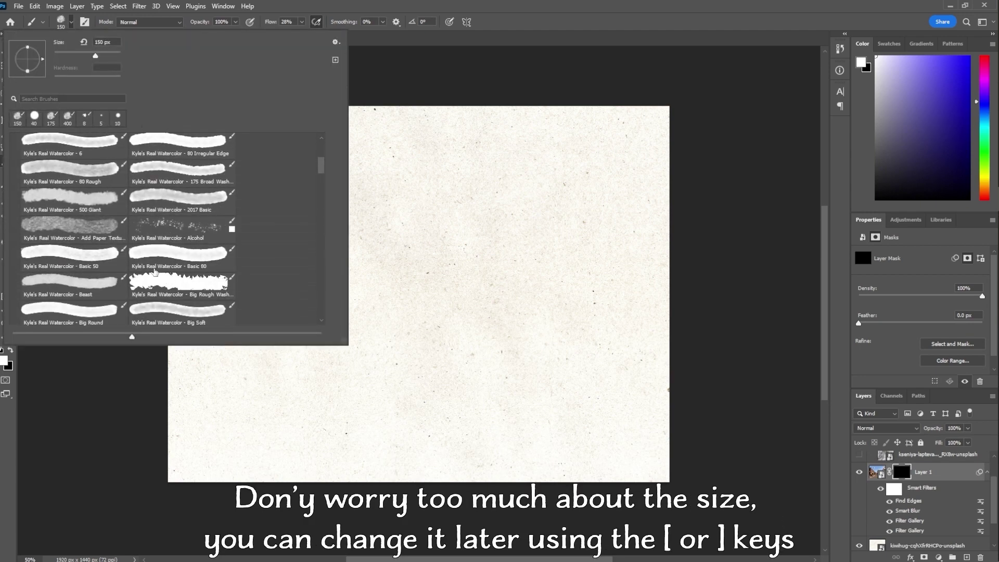
drag(321, 177, 321, 260)
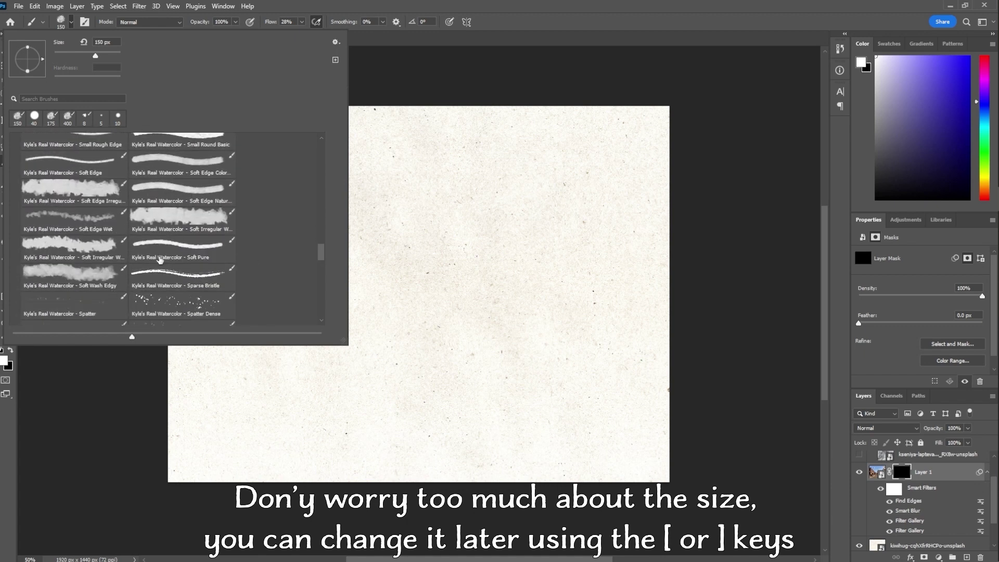
click(115, 203)
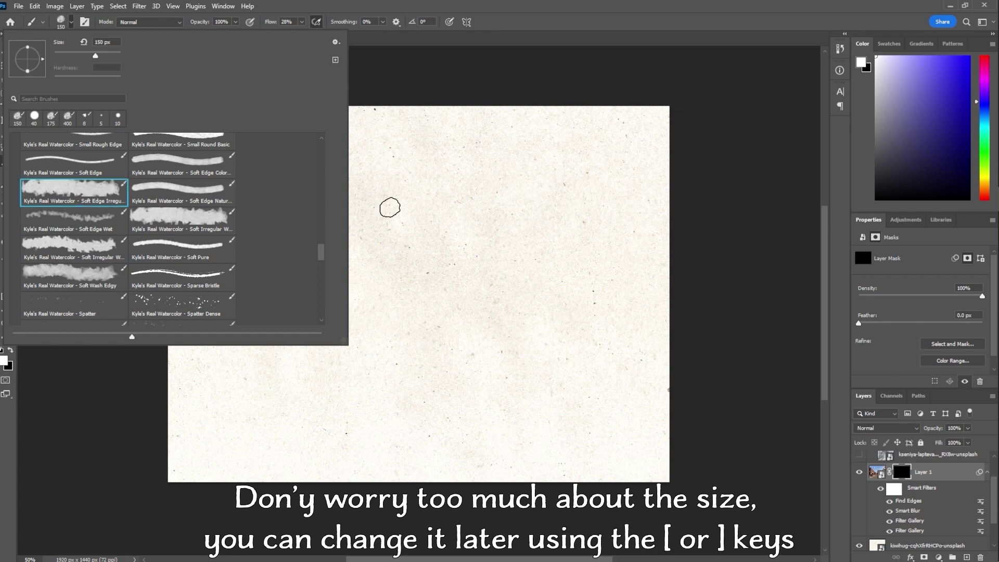
click(677, 93)
Enlarge the brush to 300 px and paint white on Layer 1's mask to reveal the street scene with ragged paper edges.
key(bracketright)
key(bracketright)
key(bracketright)
key(bracketright)
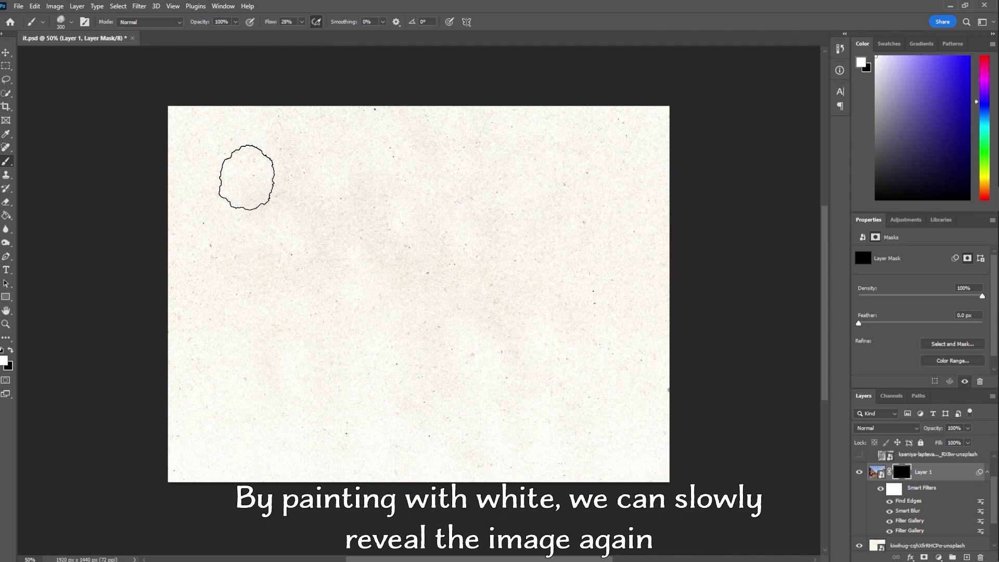
mouse_move(249, 179)
mouse_down()
mouse_move(525, 217)
mouse_move(495, 268)
mouse_move(473, 346)
mouse_move(312, 312)
mouse_move(245, 340)
mouse_move(607, 286)
mouse_move(564, 384)
mouse_move(456, 402)
mouse_move(352, 390)
mouse_move(330, 167)
mouse_move(218, 343)
mouse_move(368, 316)
mouse_move(442, 335)
mouse_move(368, 263)
mouse_move(500, 369)
mouse_move(503, 299)
mouse_up()
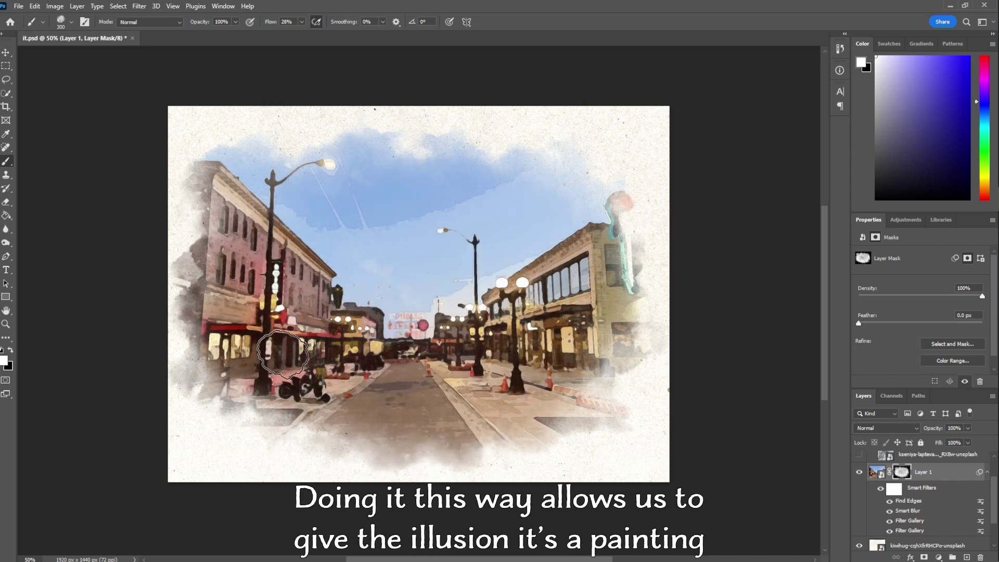
Switch to the Kyle's Real Watercolor Soft Wash Edgy brush with a dark gray foreground color.
click(74, 24)
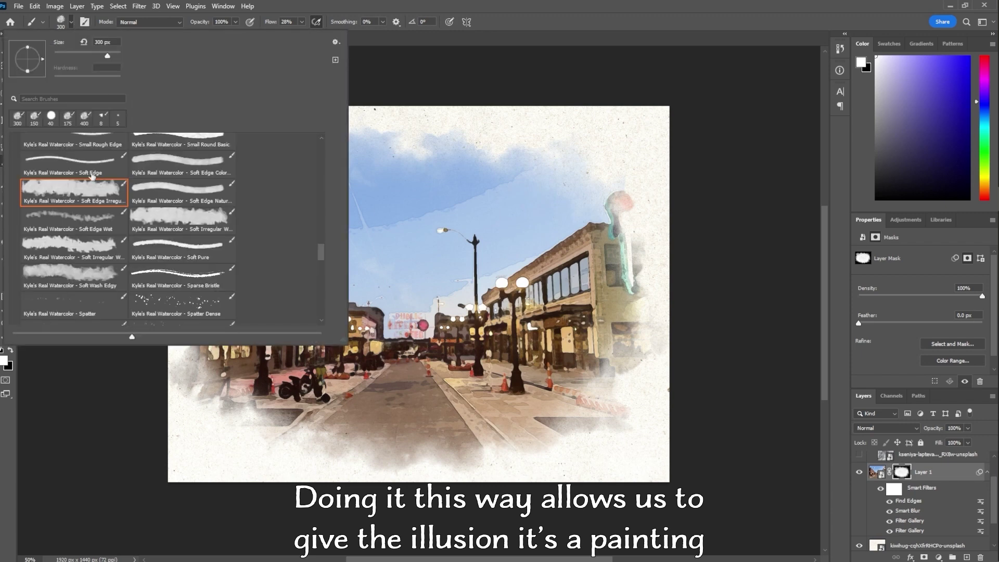
click(92, 271)
drag(897, 100, 853, 179)
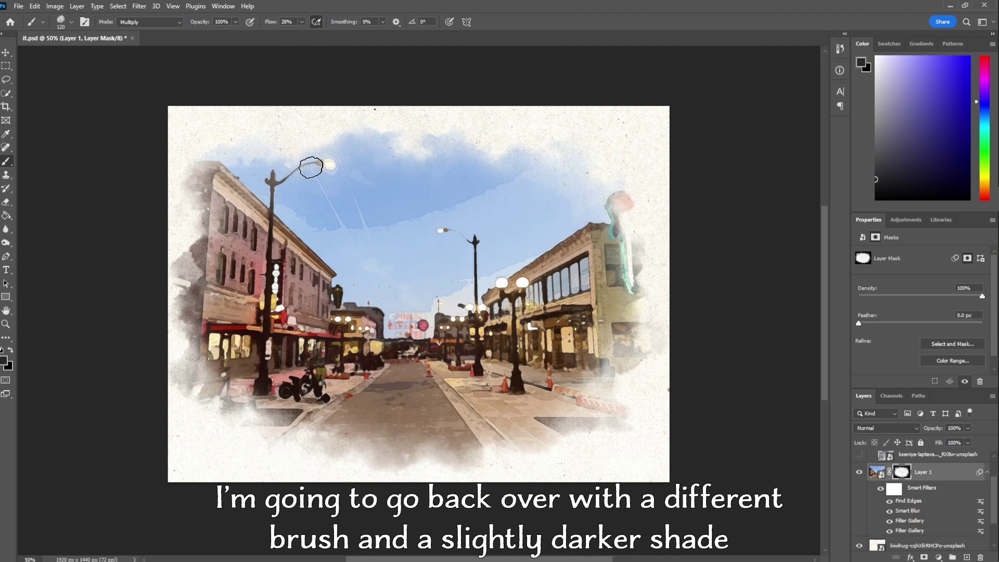
Enlarge the brush to 175 px and paint around the edges of the revealed image on Layer 1's mask to soften them.
key(bracketright)
key(bracketright)
key(bracketright)
mouse_move(627, 188)
mouse_down()
mouse_move(630, 224)
mouse_move(647, 205)
mouse_move(637, 317)
mouse_move(648, 293)
mouse_move(629, 381)
mouse_move(602, 437)
mouse_move(499, 468)
mouse_move(539, 448)
mouse_move(352, 481)
mouse_move(405, 469)
mouse_move(179, 448)
mouse_move(169, 373)
mouse_move(182, 396)
mouse_move(172, 280)
mouse_move(202, 125)
mouse_move(232, 151)
mouse_move(168, 189)
mouse_move(238, 144)
mouse_move(219, 231)
mouse_move(184, 267)
mouse_move(182, 338)
mouse_move(197, 410)
mouse_move(221, 434)
mouse_move(391, 473)
mouse_move(626, 432)
mouse_move(656, 290)
mouse_move(655, 214)
mouse_move(532, 138)
mouse_move(262, 136)
mouse_move(425, 129)
mouse_move(428, 119)
mouse_move(223, 109)
mouse_move(148, 211)
mouse_move(145, 336)
mouse_up()
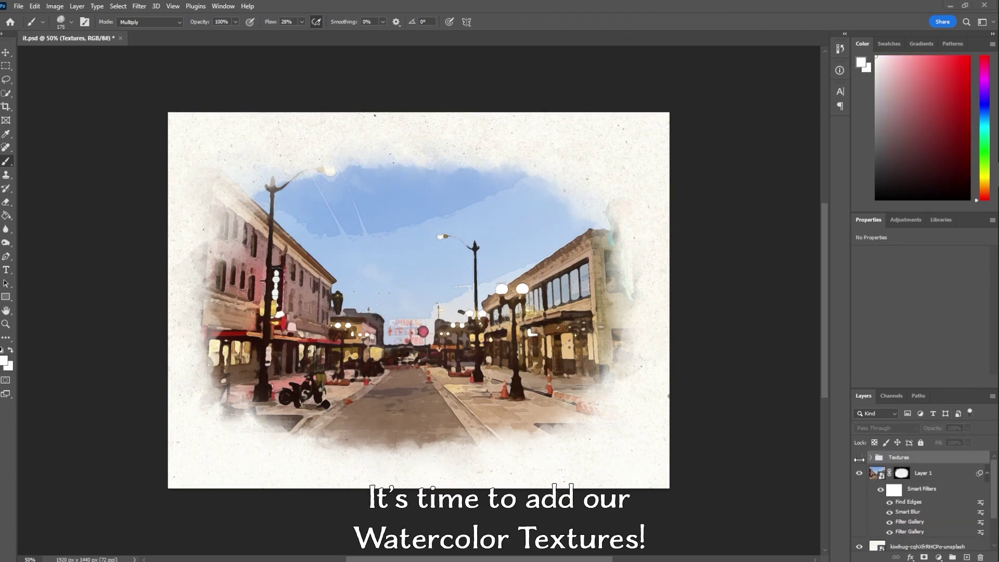
Show the Textures group with only its upper watercolor texture visible, and add a layer mask to that texture.
click(859, 457)
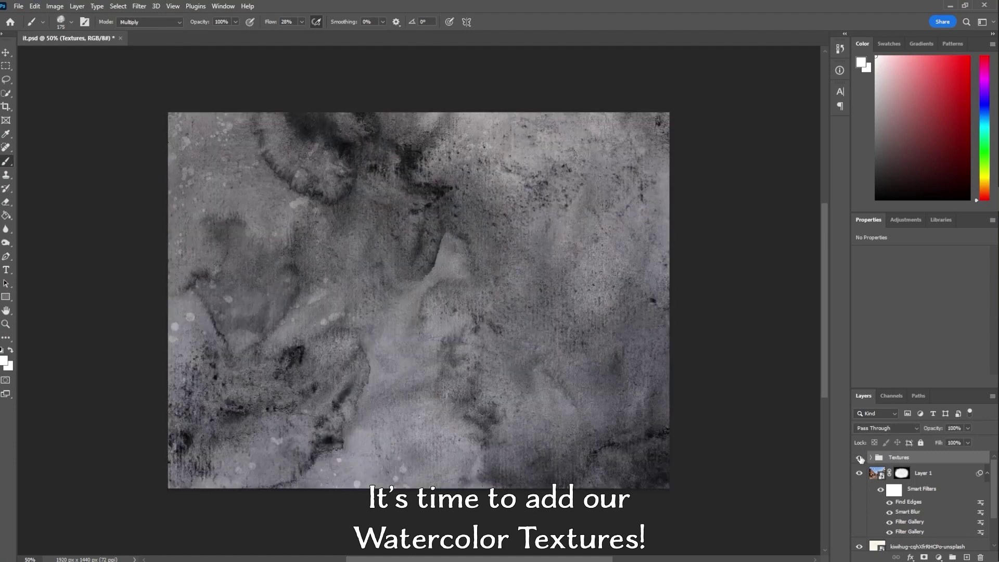
click(870, 458)
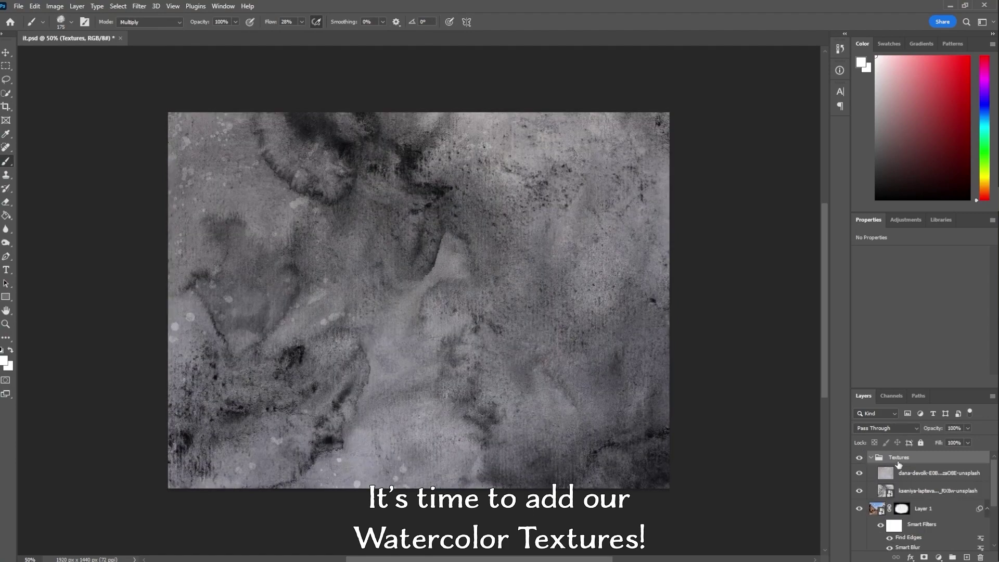
click(860, 490)
click(921, 473)
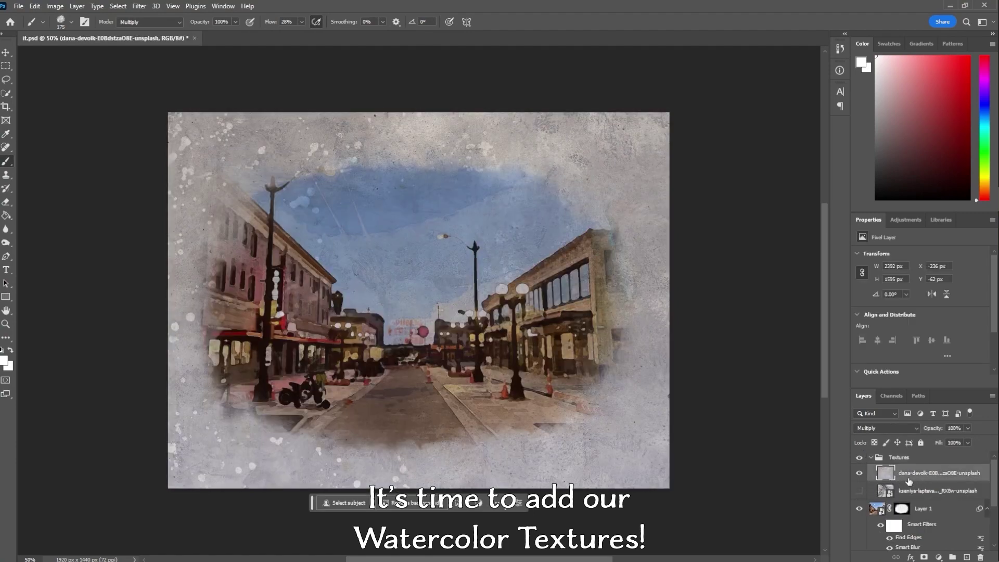
click(925, 557)
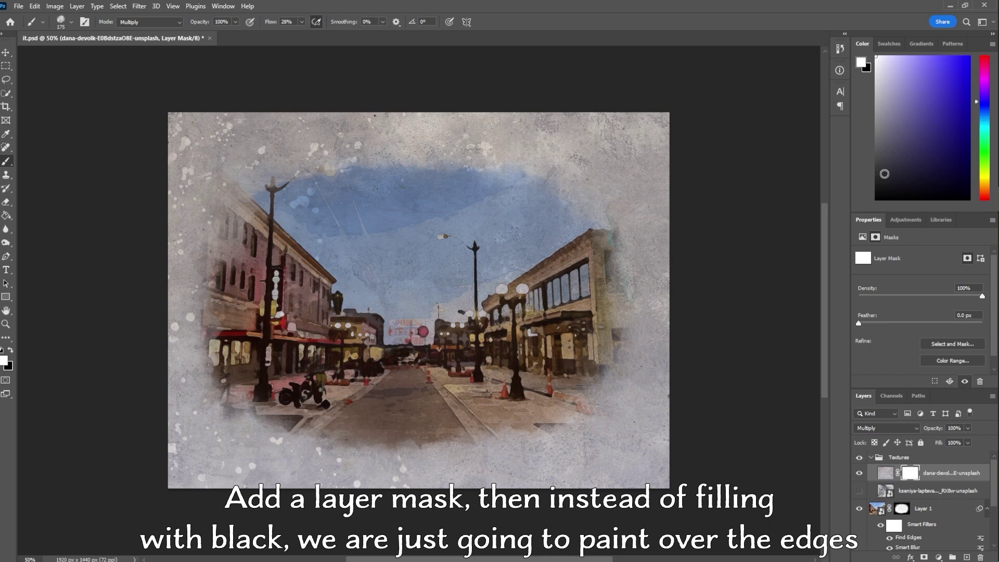
Paint black on the upper texture's mask around the image's borders to remove the texture from the surrounding paper.
mouse_move(240, 167)
mouse_down()
mouse_move(179, 184)
mouse_move(198, 158)
mouse_move(186, 187)
mouse_move(201, 124)
mouse_move(172, 163)
mouse_move(414, 121)
mouse_move(377, 125)
mouse_move(697, 135)
mouse_move(635, 177)
mouse_move(525, 145)
mouse_move(357, 143)
mouse_move(218, 185)
mouse_move(189, 268)
mouse_move(202, 203)
mouse_move(211, 229)
mouse_move(230, 239)
mouse_move(204, 323)
mouse_move(191, 251)
mouse_move(184, 420)
mouse_move(193, 405)
mouse_move(260, 494)
mouse_move(261, 477)
mouse_move(222, 436)
mouse_move(266, 470)
mouse_move(318, 478)
mouse_move(268, 456)
mouse_move(393, 481)
mouse_move(572, 467)
mouse_move(474, 484)
mouse_move(603, 471)
mouse_move(657, 443)
mouse_move(657, 460)
mouse_move(681, 475)
mouse_move(678, 255)
mouse_move(660, 172)
mouse_move(653, 214)
mouse_move(612, 176)
mouse_move(642, 330)
mouse_move(655, 262)
mouse_move(633, 413)
mouse_move(632, 381)
mouse_move(576, 446)
mouse_move(521, 464)
mouse_move(627, 433)
mouse_move(668, 285)
mouse_move(654, 361)
mouse_move(662, 397)
mouse_move(626, 197)
mouse_move(521, 129)
mouse_move(632, 237)
mouse_up()
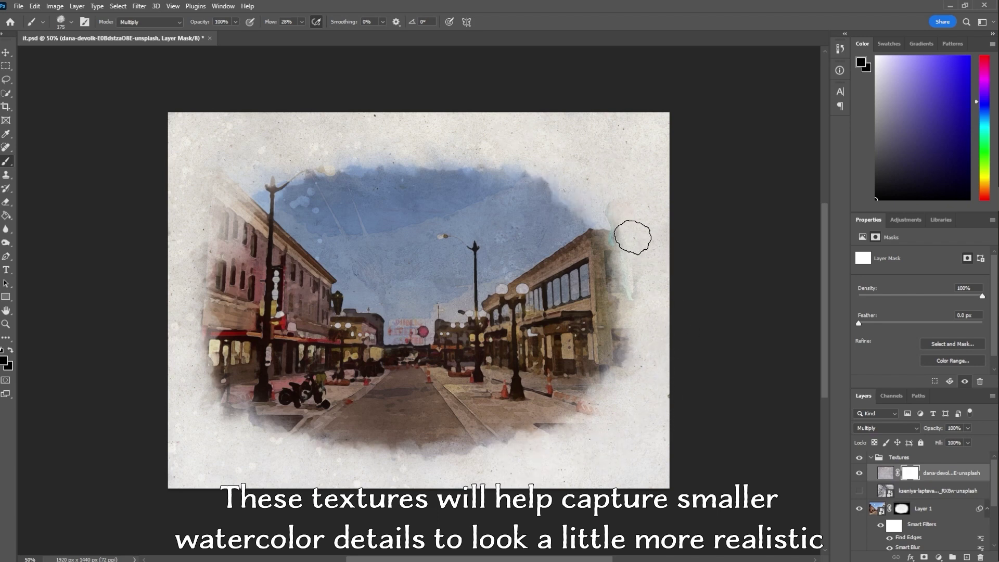
mouse_move(290, 130)
mouse_down()
mouse_move(195, 144)
mouse_move(217, 96)
mouse_move(193, 89)
mouse_move(162, 299)
mouse_move(159, 246)
mouse_move(187, 451)
mouse_move(235, 499)
mouse_move(193, 455)
mouse_move(247, 481)
mouse_move(201, 454)
mouse_move(300, 477)
mouse_move(284, 481)
mouse_move(597, 495)
mouse_move(547, 489)
mouse_move(605, 469)
mouse_move(588, 486)
mouse_move(579, 462)
mouse_move(564, 486)
mouse_move(658, 492)
mouse_move(647, 467)
mouse_move(649, 318)
mouse_move(622, 171)
mouse_move(636, 211)
mouse_move(650, 201)
mouse_move(585, 144)
mouse_move(592, 119)
mouse_move(365, 122)
mouse_move(286, 137)
mouse_move(516, 135)
mouse_up()
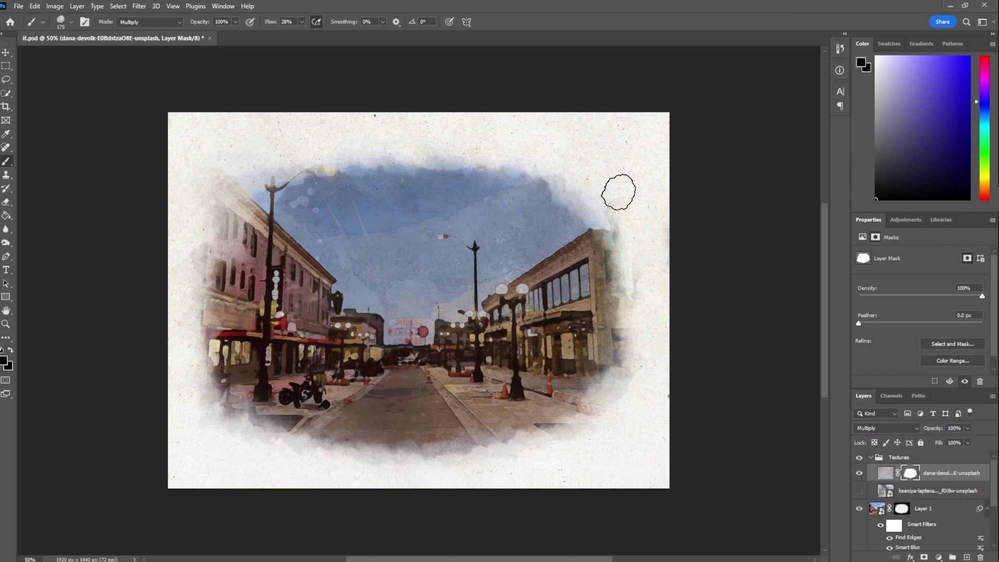
drag(241, 118, 176, 287)
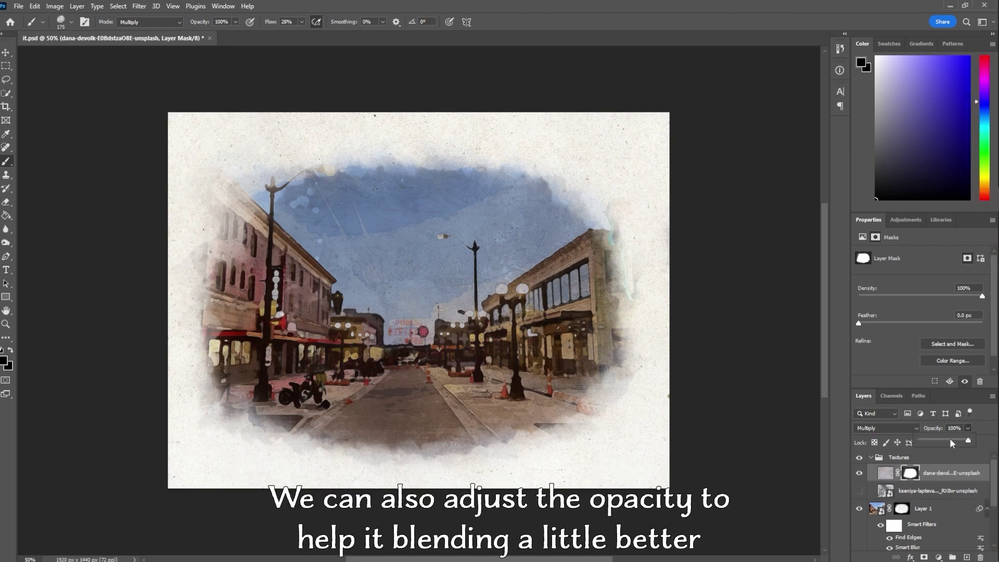
Set the upper watercolor texture layer's opacity to 85%.
click(951, 441)
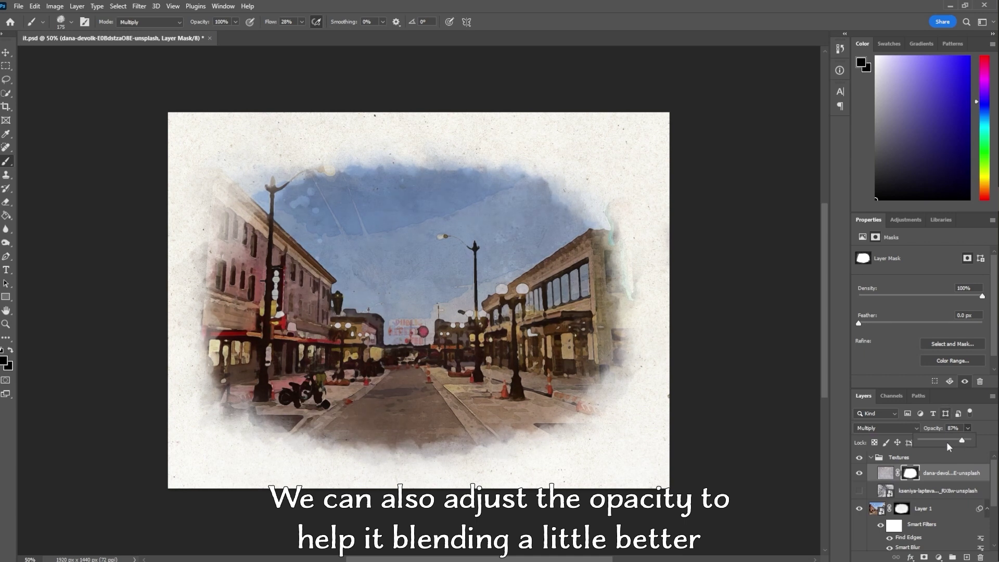
drag(963, 437, 960, 438)
text(85)
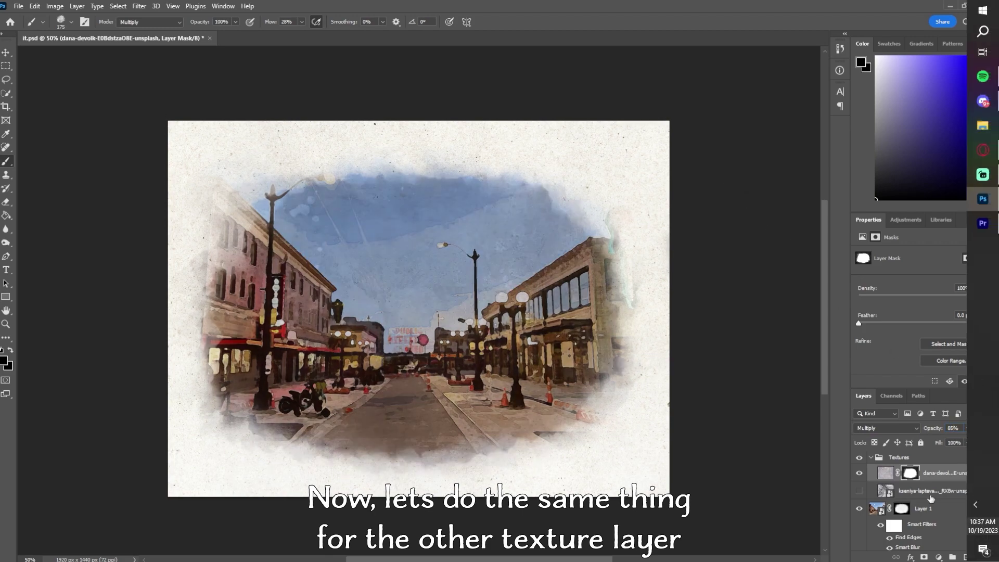
Make the lower, darker watercolor texture in the Textures group visible and add a layer mask to it.
click(859, 492)
click(895, 427)
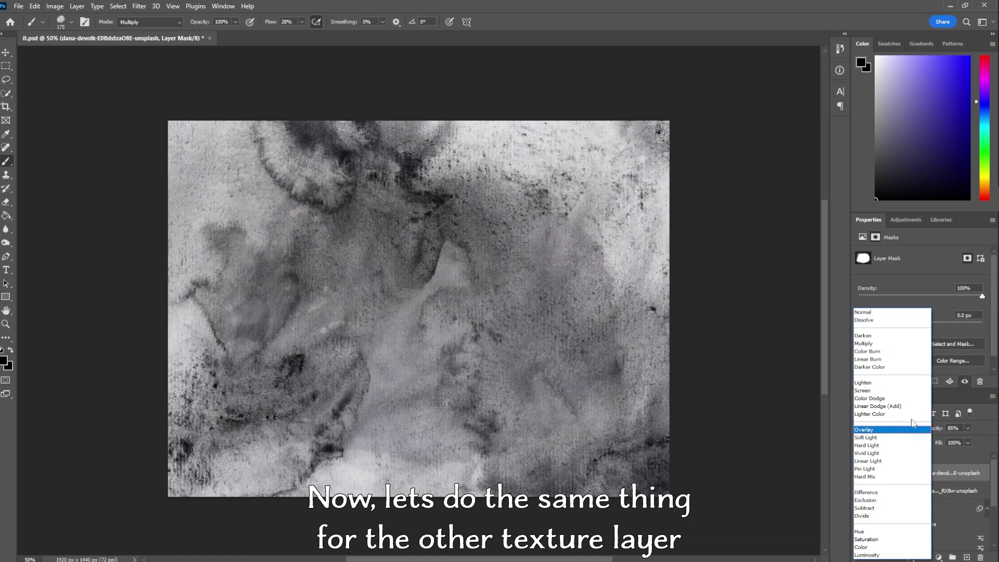
click(894, 342)
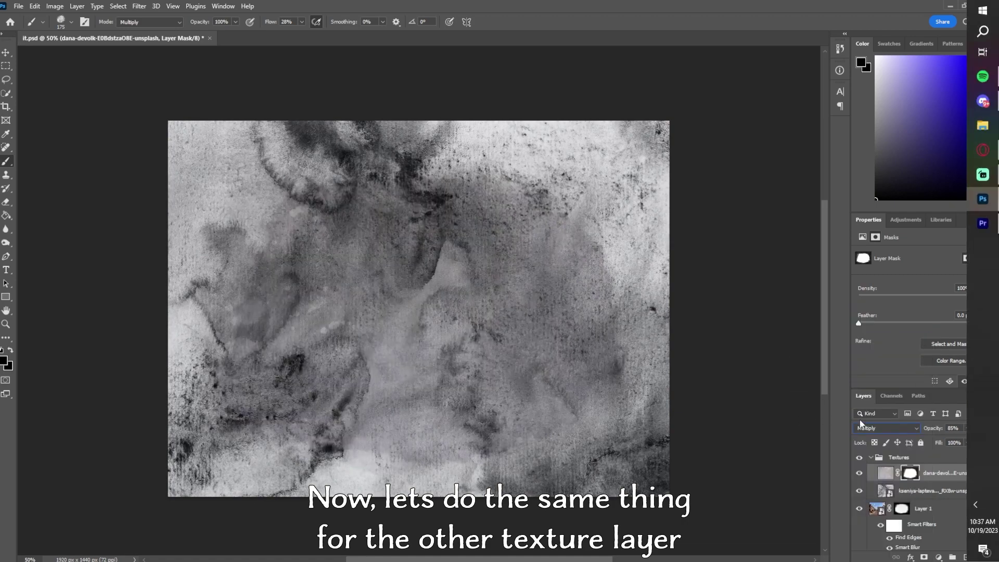
click(916, 490)
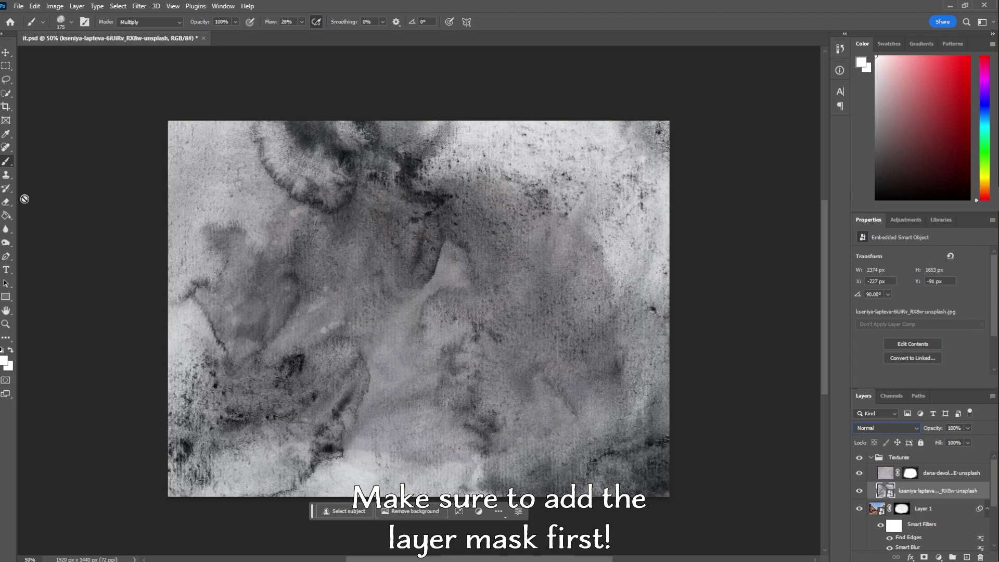
click(924, 557)
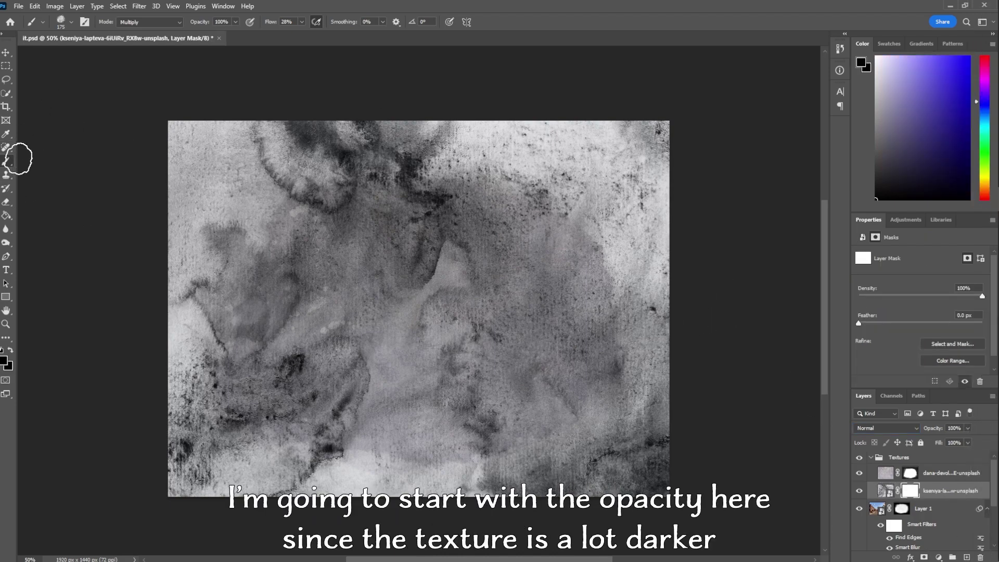
Set the lower, darker watercolor texture's opacity to 20% and paint black on its mask around the image's borders to clear the surrounding paper.
click(948, 440)
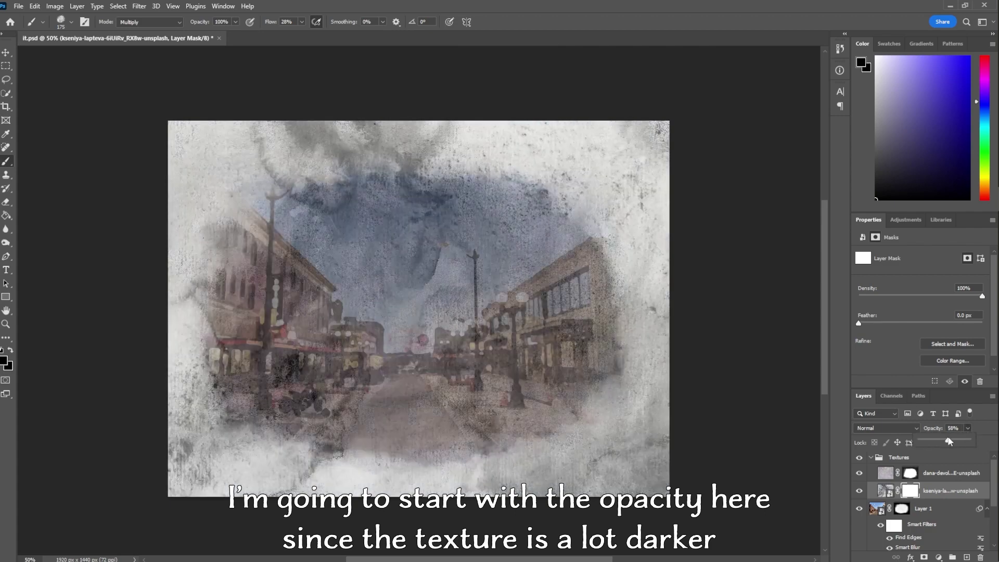
drag(942, 442, 935, 442)
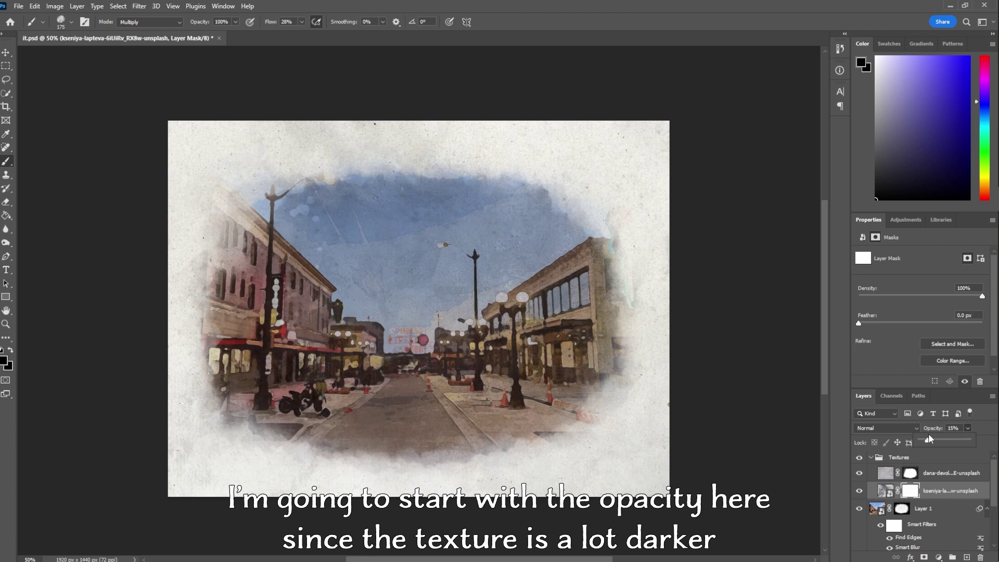
text(20)
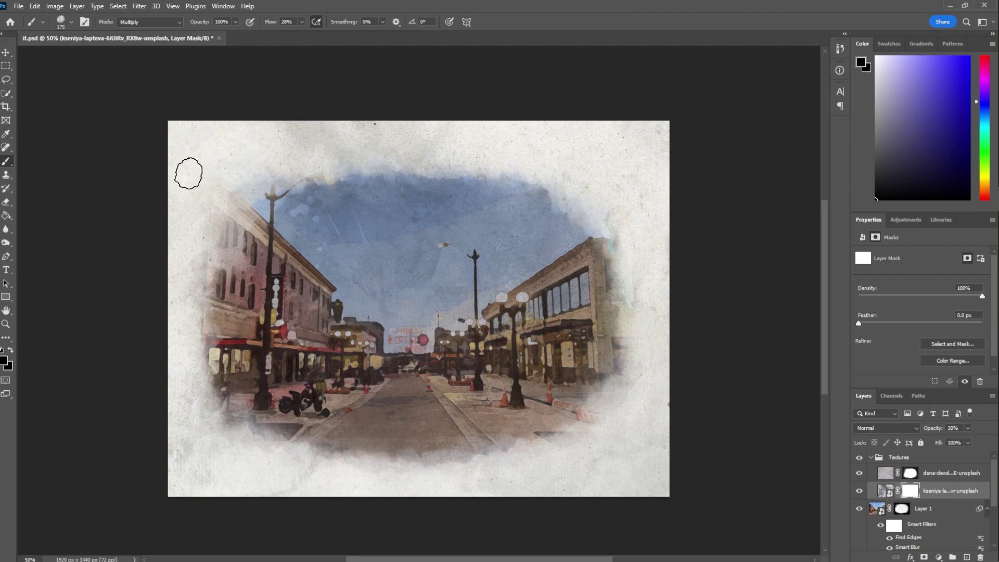
drag(433, 151, 297, 136)
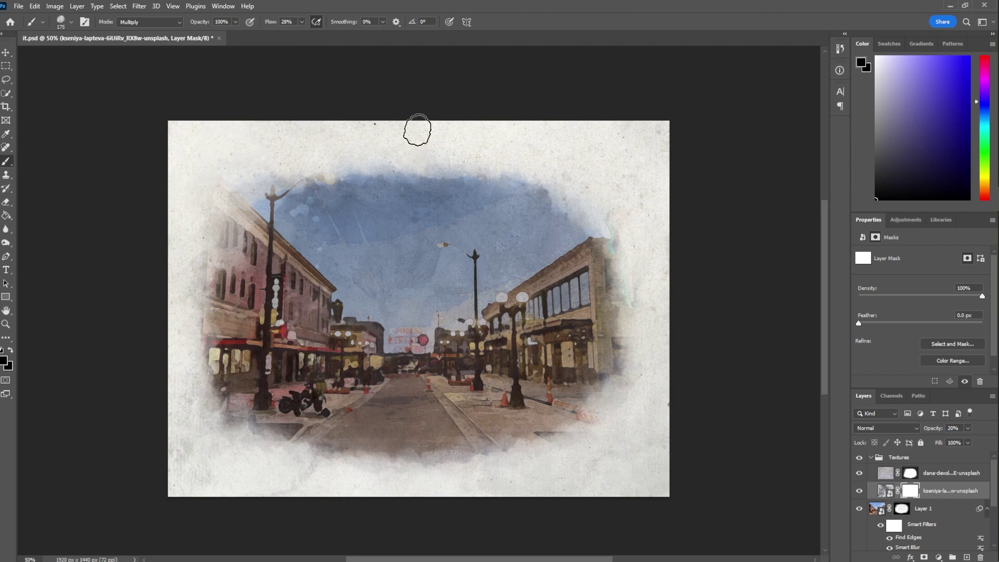
mouse_move(592, 179)
mouse_down()
mouse_move(642, 348)
mouse_move(645, 479)
mouse_move(507, 487)
mouse_move(323, 489)
mouse_move(185, 473)
mouse_move(190, 415)
mouse_move(159, 247)
mouse_move(198, 189)
mouse_up()
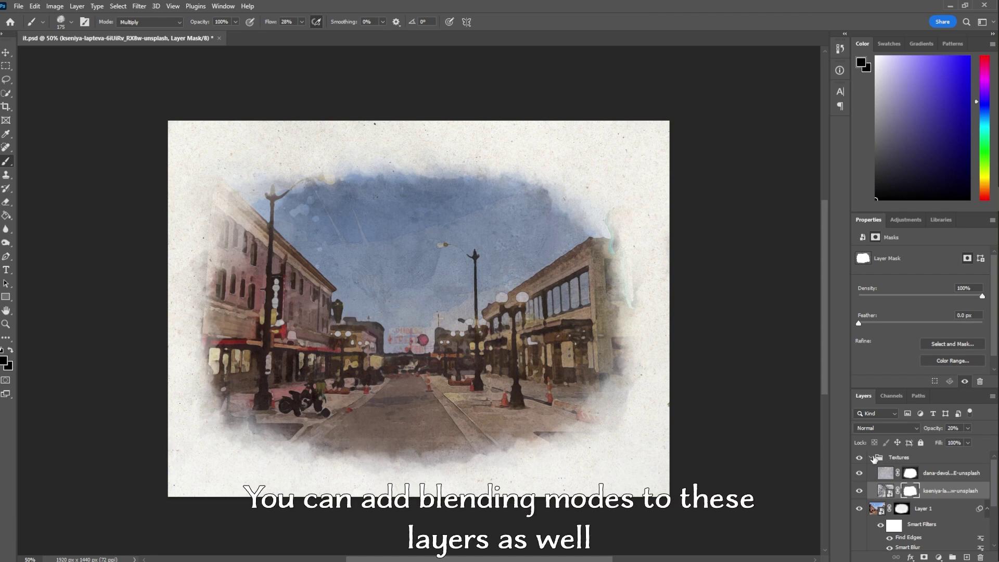
Change the blend mode of the lower watercolor texture layer in the Textures group to Color Burn.
click(870, 457)
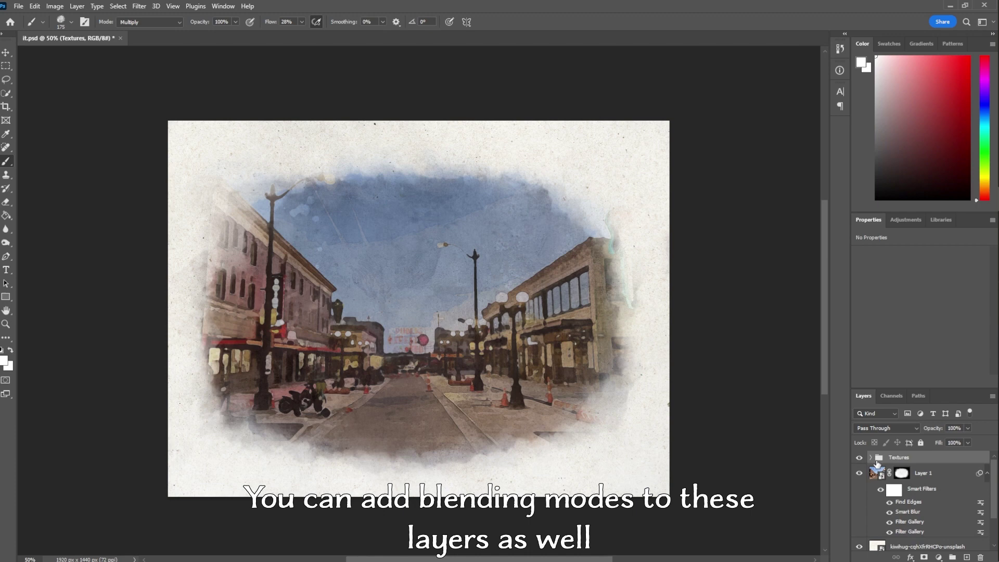
click(871, 458)
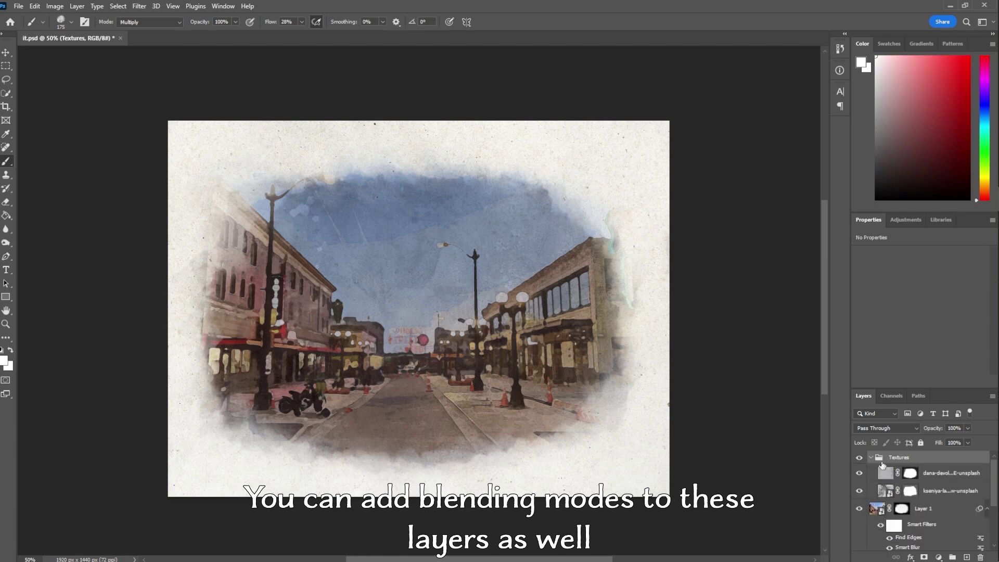
click(918, 475)
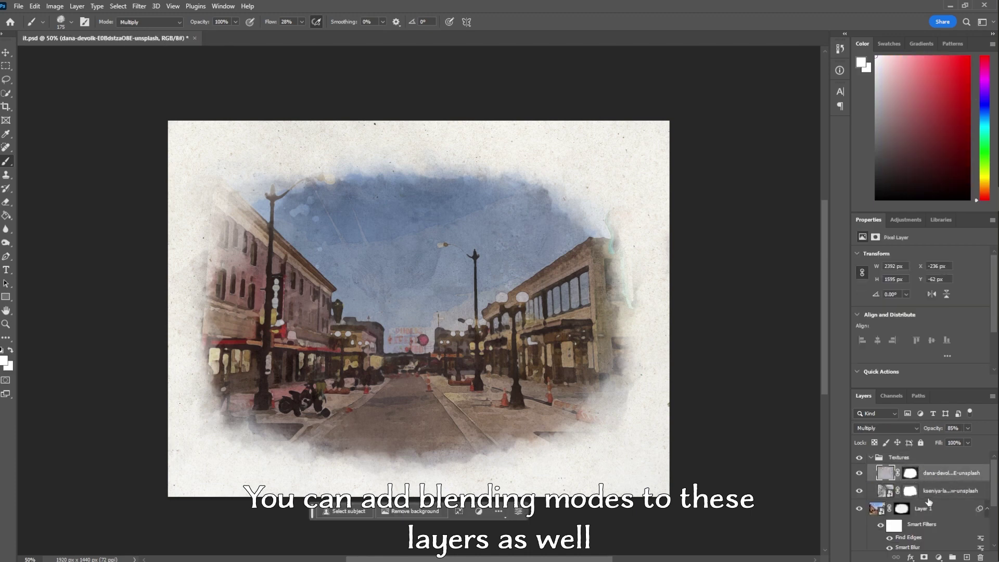
click(926, 496)
click(906, 431)
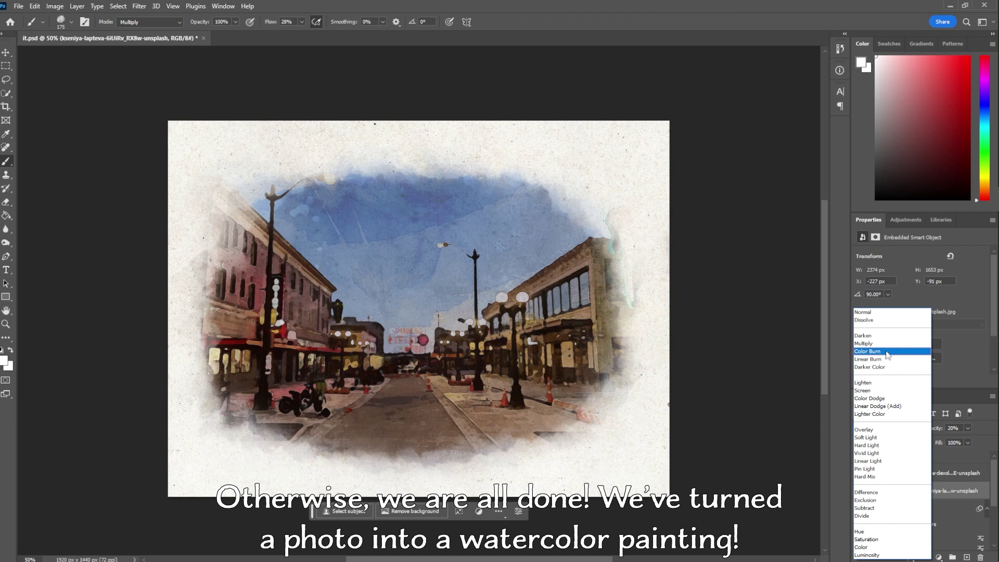
click(887, 353)
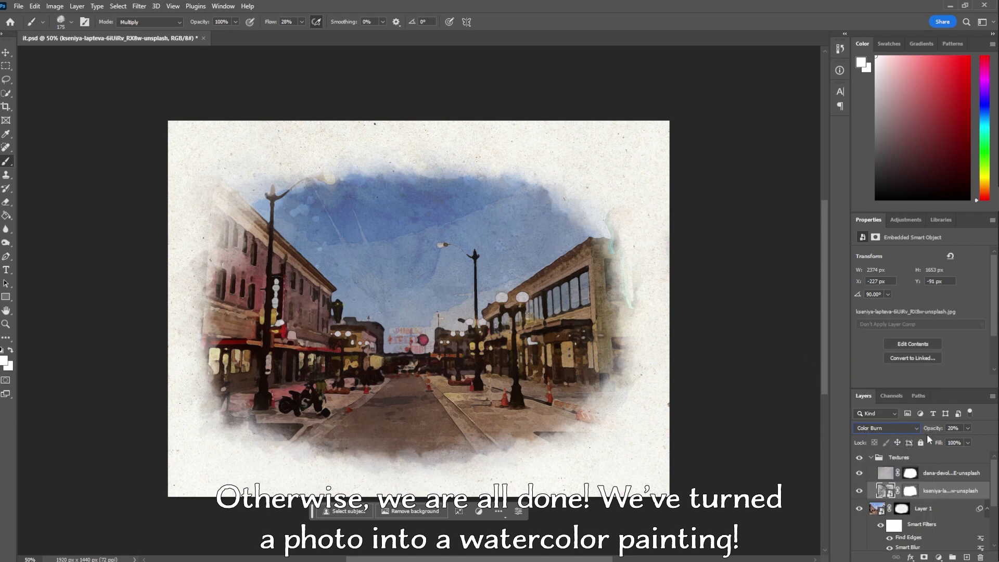
Collapse the Textures group and select Layer 1.
click(875, 458)
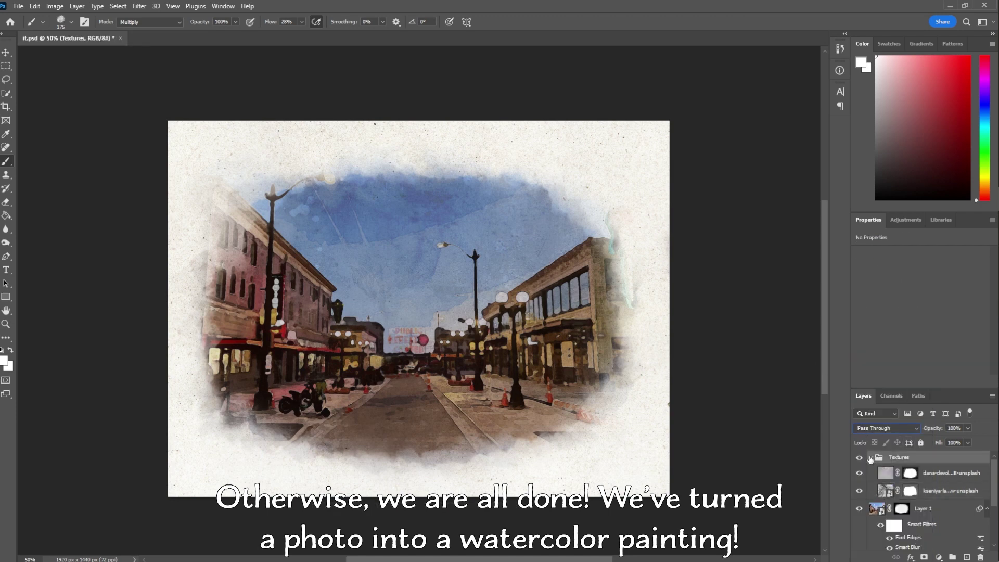
click(871, 457)
click(921, 473)
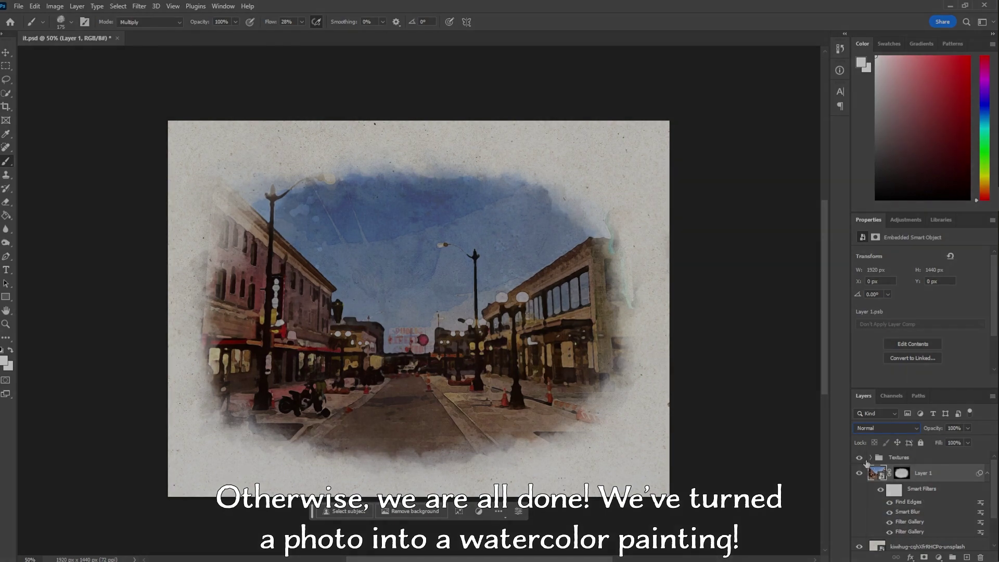